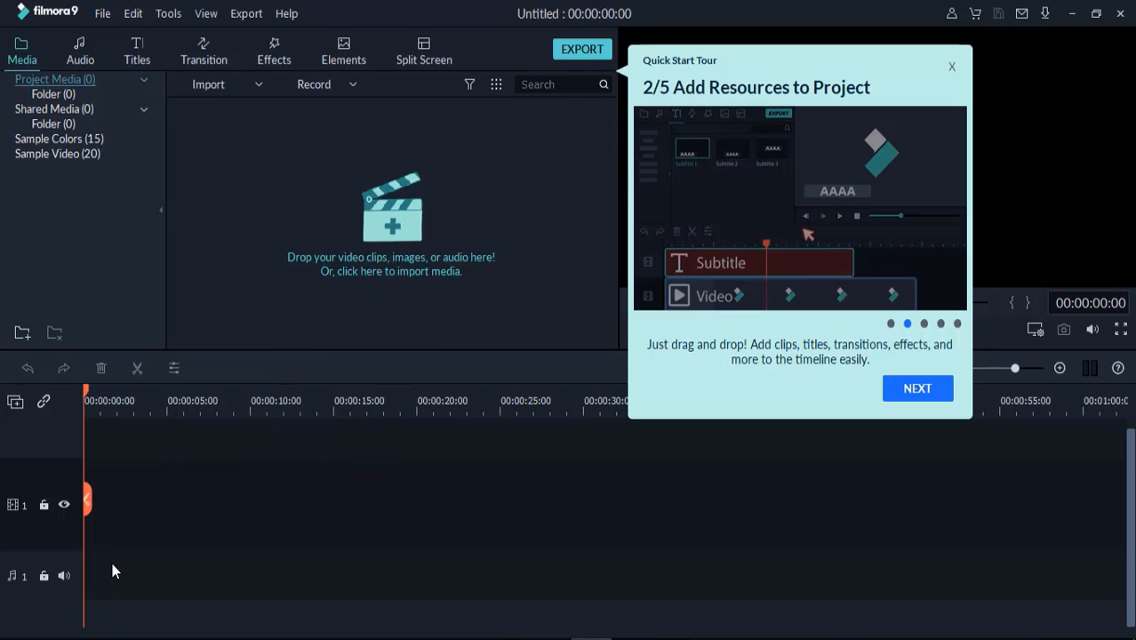
Go through the remaining pages of the Quick Start Tour and finish it.
{"action": "left_click", "coordinate": [916, 389]}
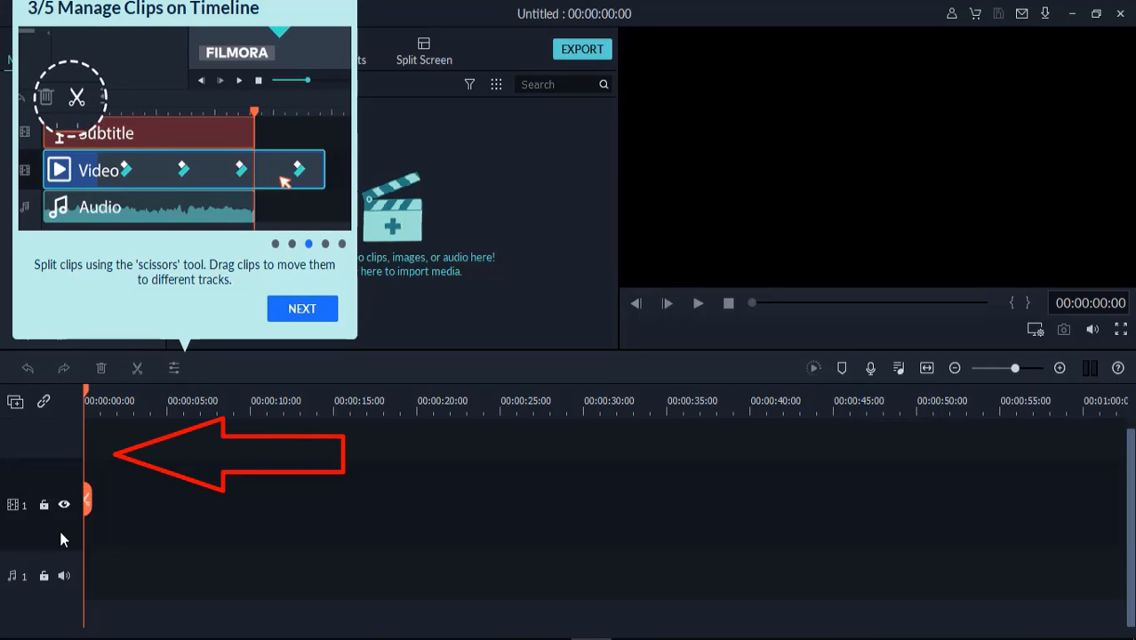
{"action": "left_click", "coordinate": [292, 311]}
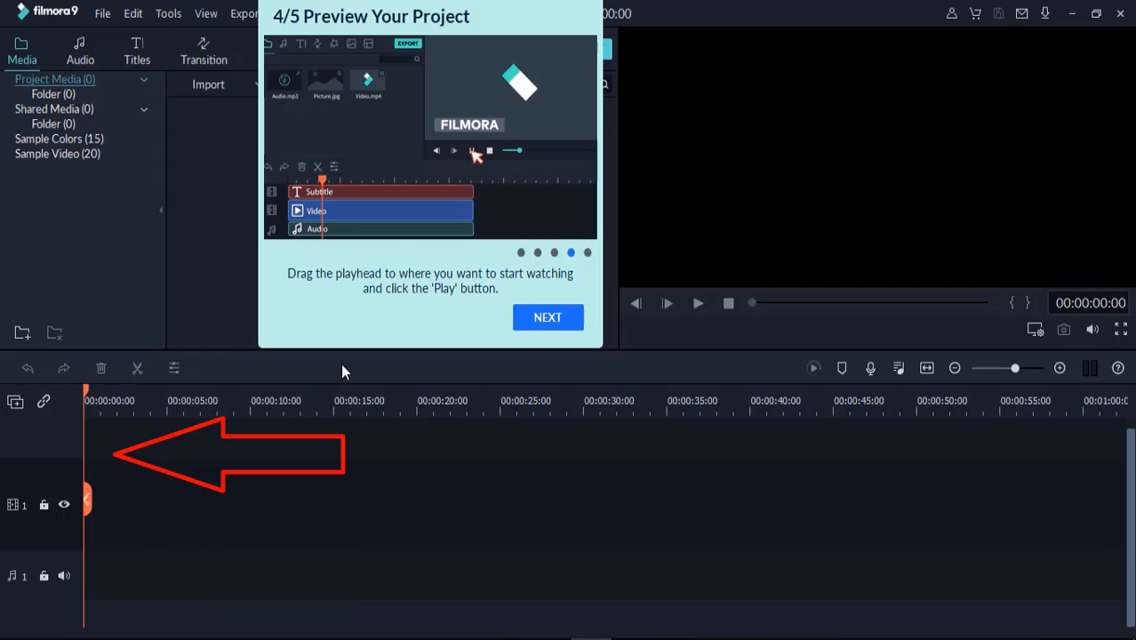
{"action": "left_click", "coordinate": [551, 317]}
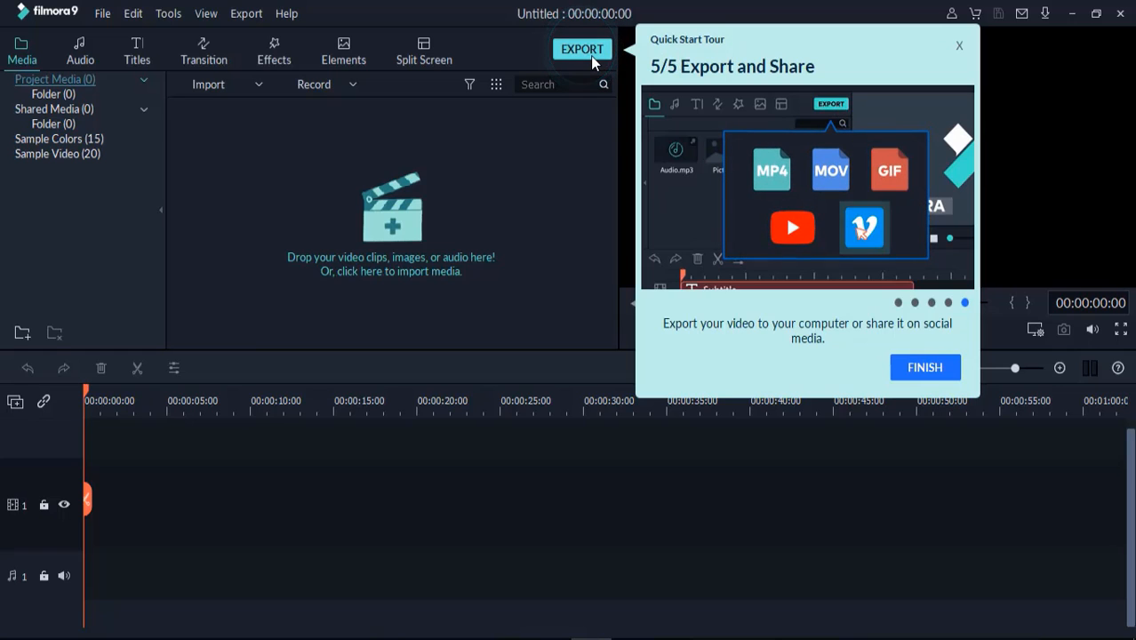
{"action": "left_click", "coordinate": [925, 369]}
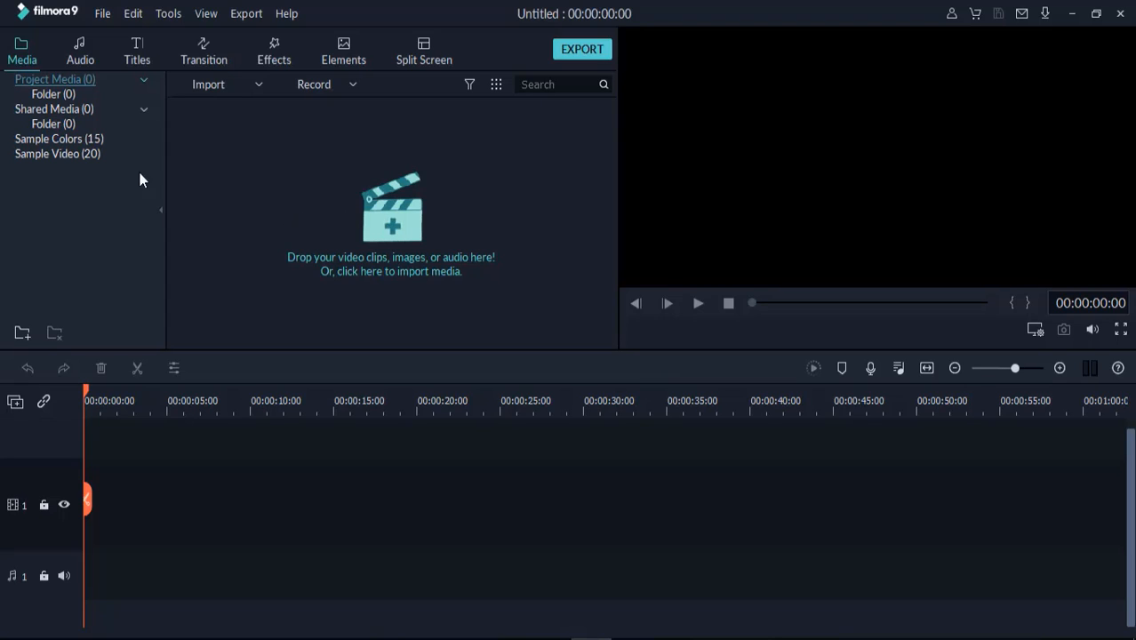
Browse the sample videos and add the Travel 02 clip to the start of video track 1.
{"action": "left_click", "coordinate": [56, 155]}
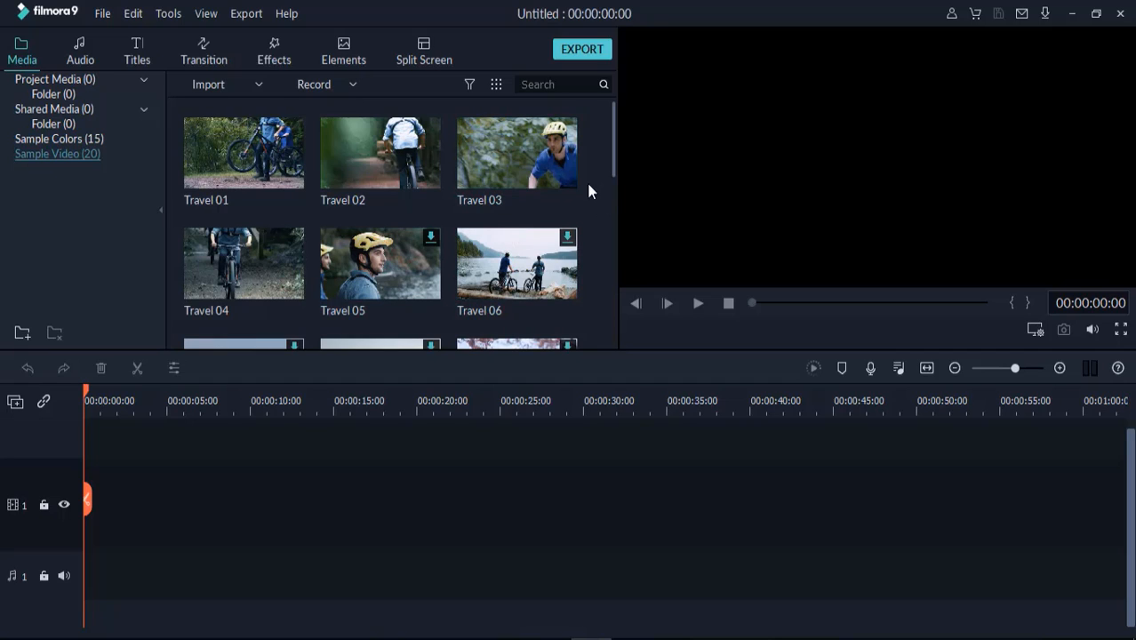
{"action": "scroll", "coordinate": [611, 161], "scroll_direction": "down", "scroll_amount": 1}
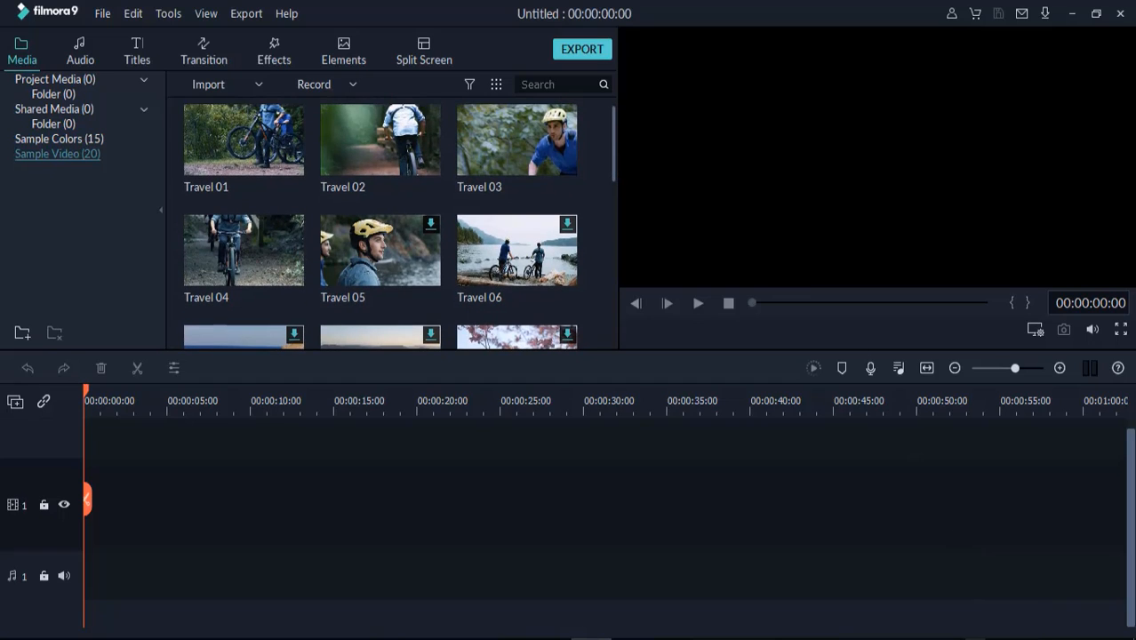
{"action": "left_click", "coordinate": [992, 638]}
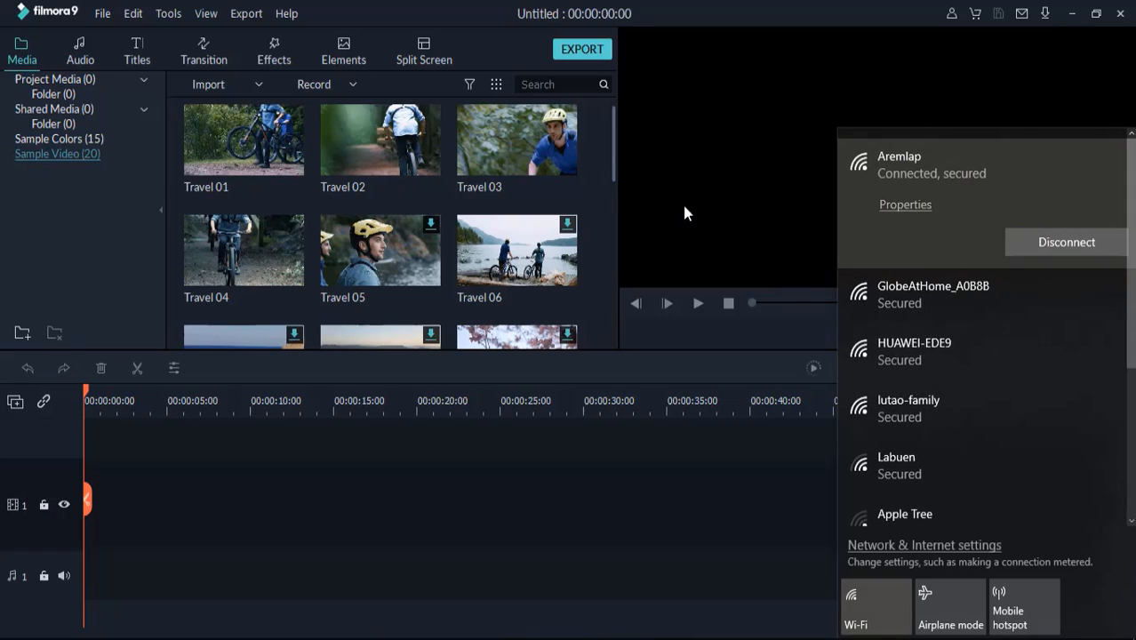
{"action": "left_click", "coordinate": [613, 167]}
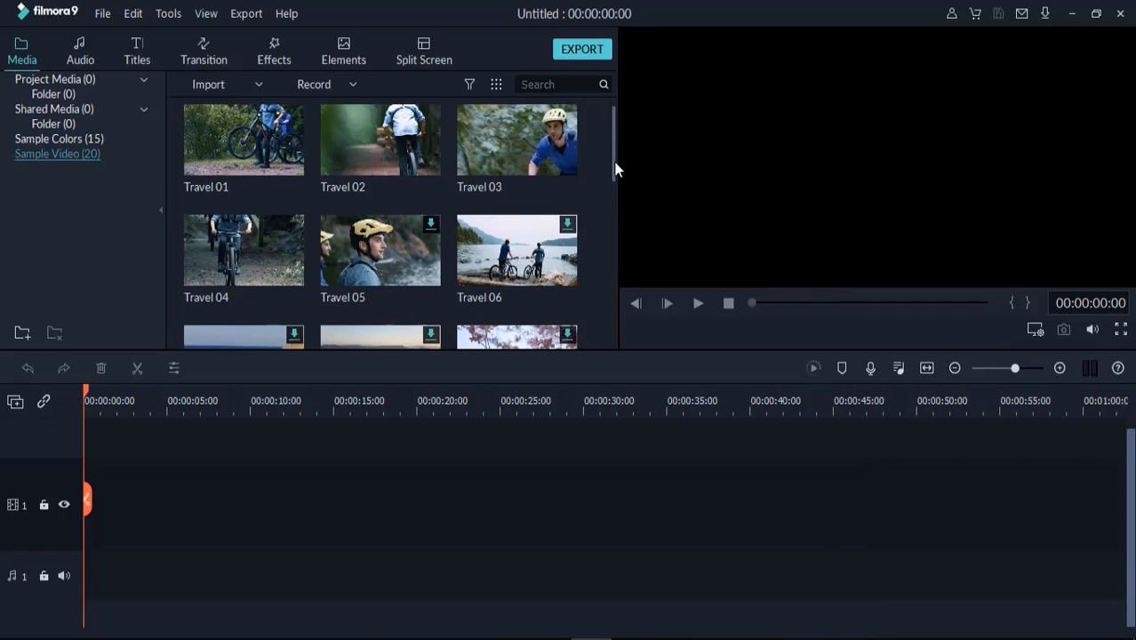
{"action": "mouse_move", "coordinate": [614, 167]}
{"action": "left_mouse_down"}
{"action": "mouse_move", "coordinate": [613, 335]}
{"action": "mouse_move", "coordinate": [614, 152]}
{"action": "left_mouse_up"}
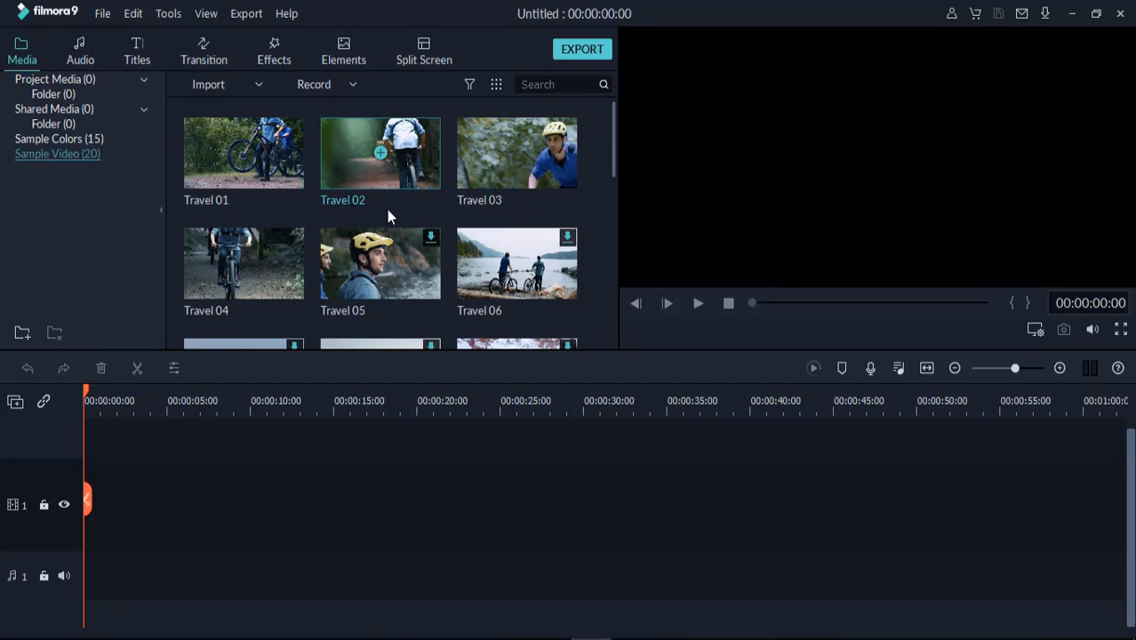
{"action": "left_click", "coordinate": [382, 152]}
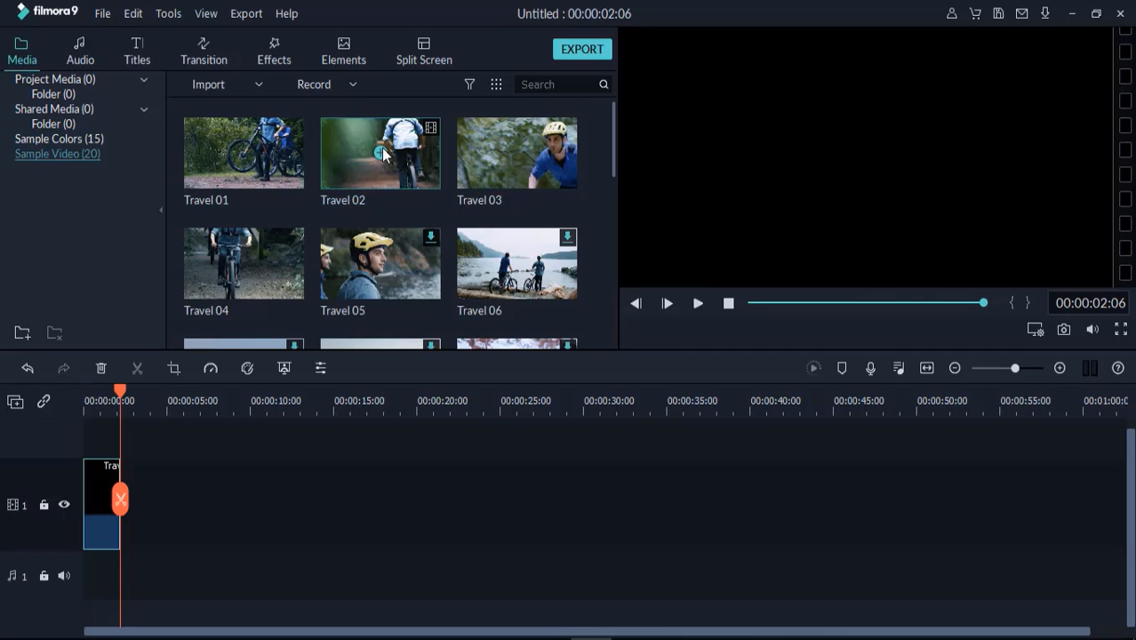
{"action": "left_click", "coordinate": [381, 151]}
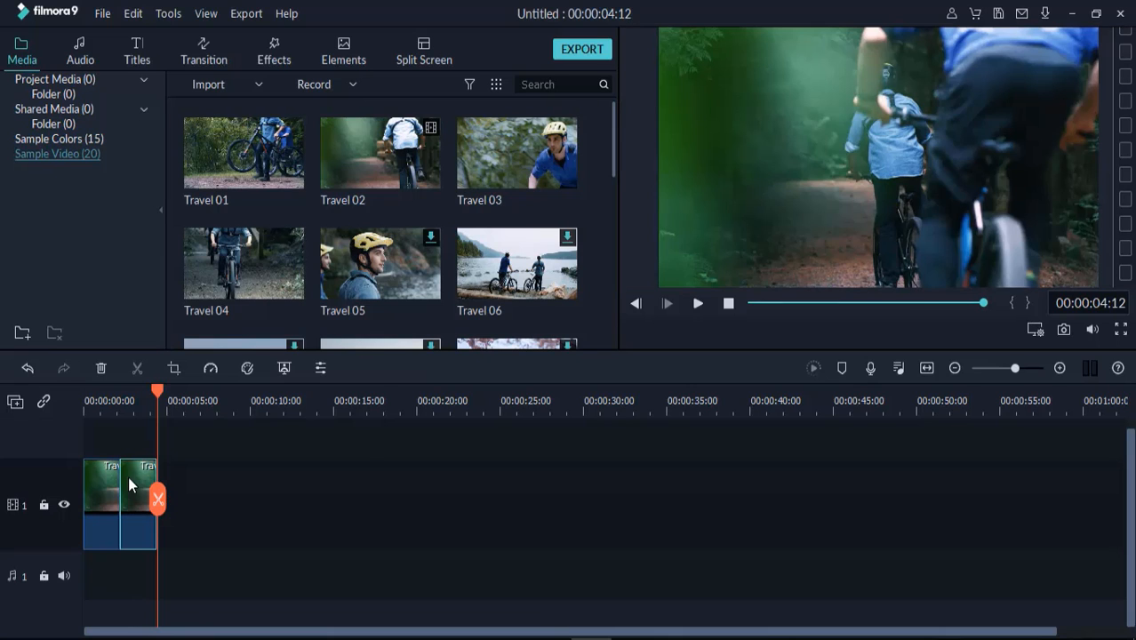
{"action": "right_click", "coordinate": [129, 477]}
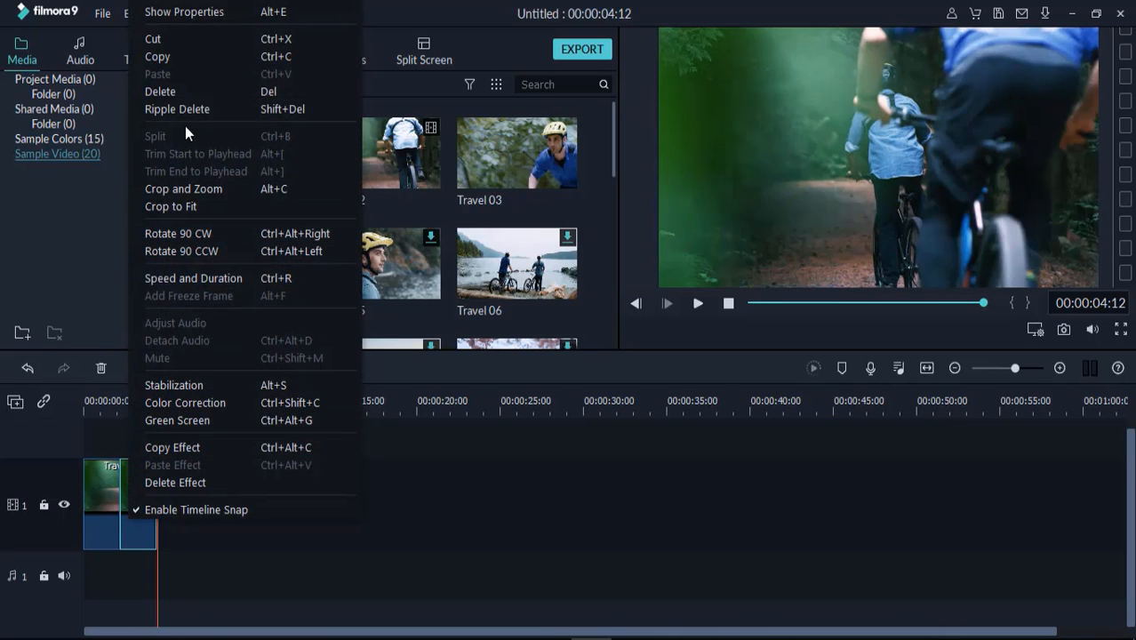
{"action": "left_click", "coordinate": [184, 93]}
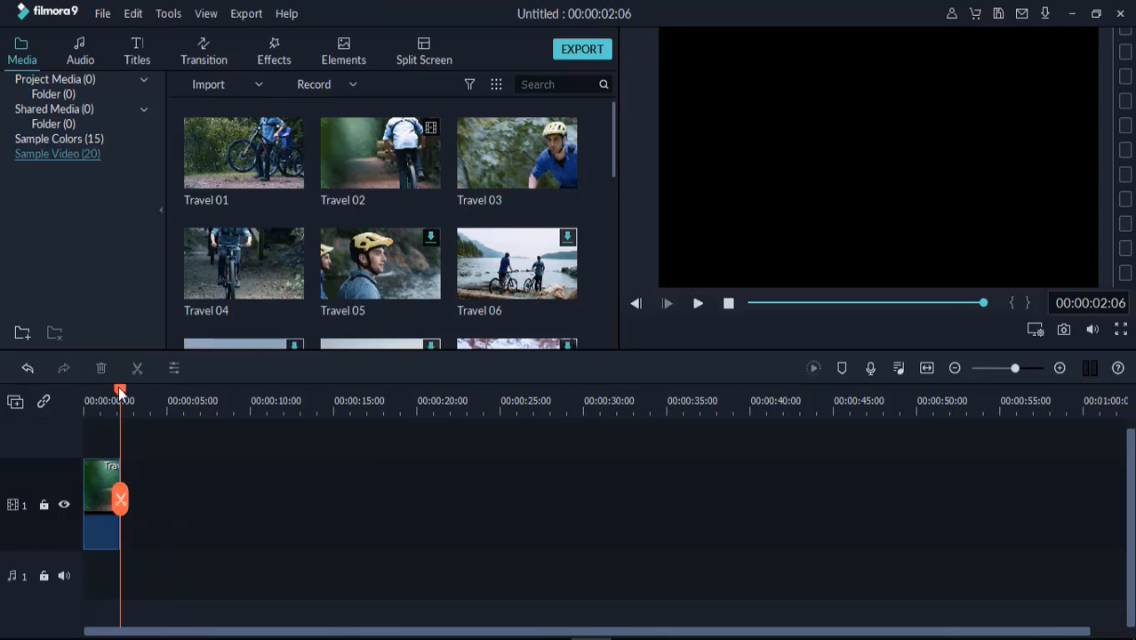
Append the Travel 04 sample video after Travel 02 on video track 1, previewing the timeline before and after adding it.
{"action": "left_click_drag", "start_coordinate": [118, 386], "coordinate": [78, 383]}
{"action": "left_click", "coordinate": [698, 303]}
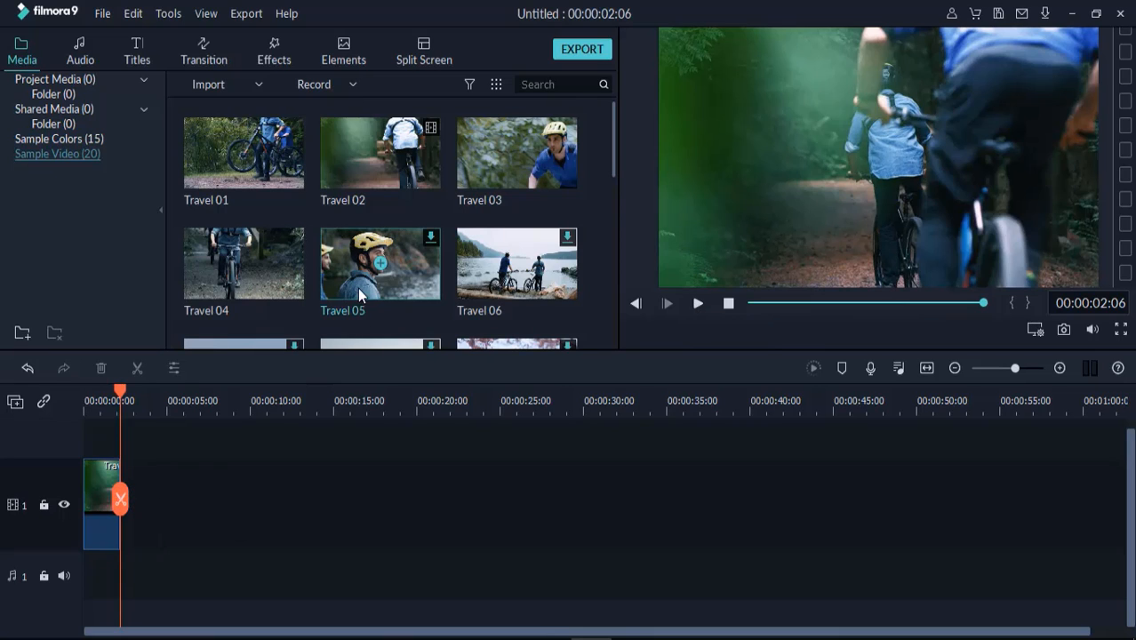
{"action": "left_click_drag", "start_coordinate": [273, 265], "coordinate": [134, 479]}
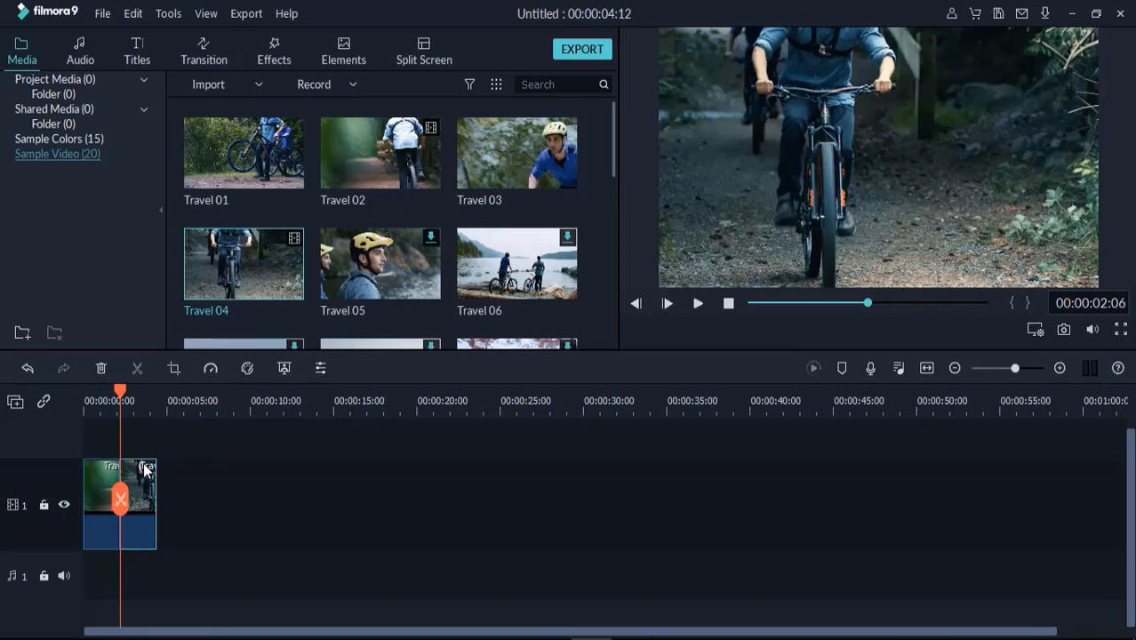
{"action": "left_click_drag", "start_coordinate": [119, 389], "coordinate": [102, 393]}
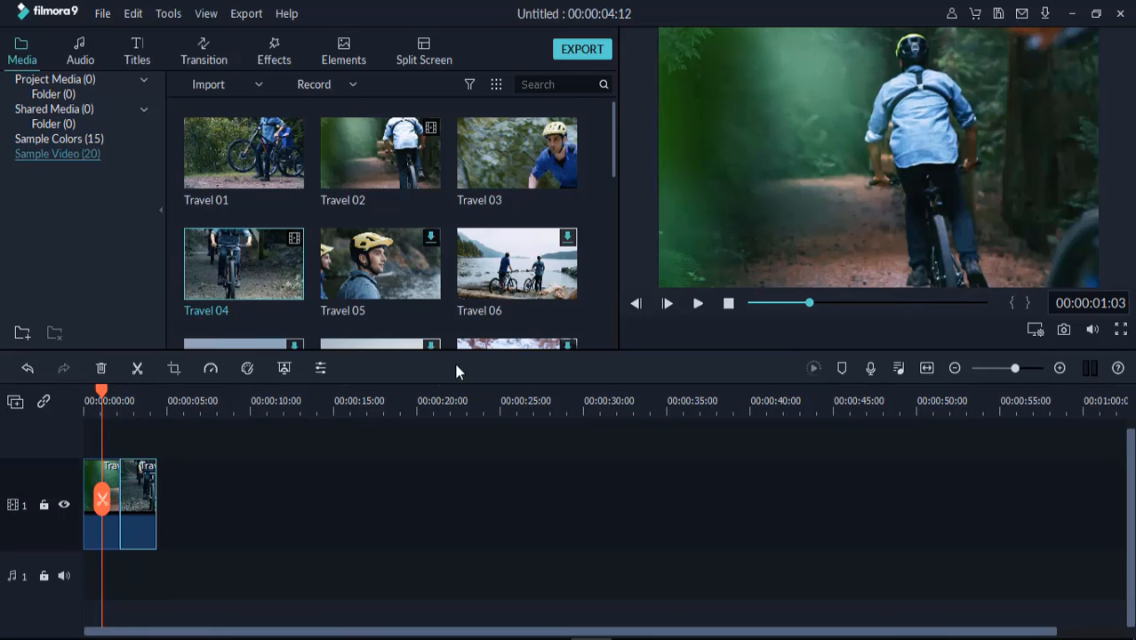
{"action": "left_click", "coordinate": [698, 306]}
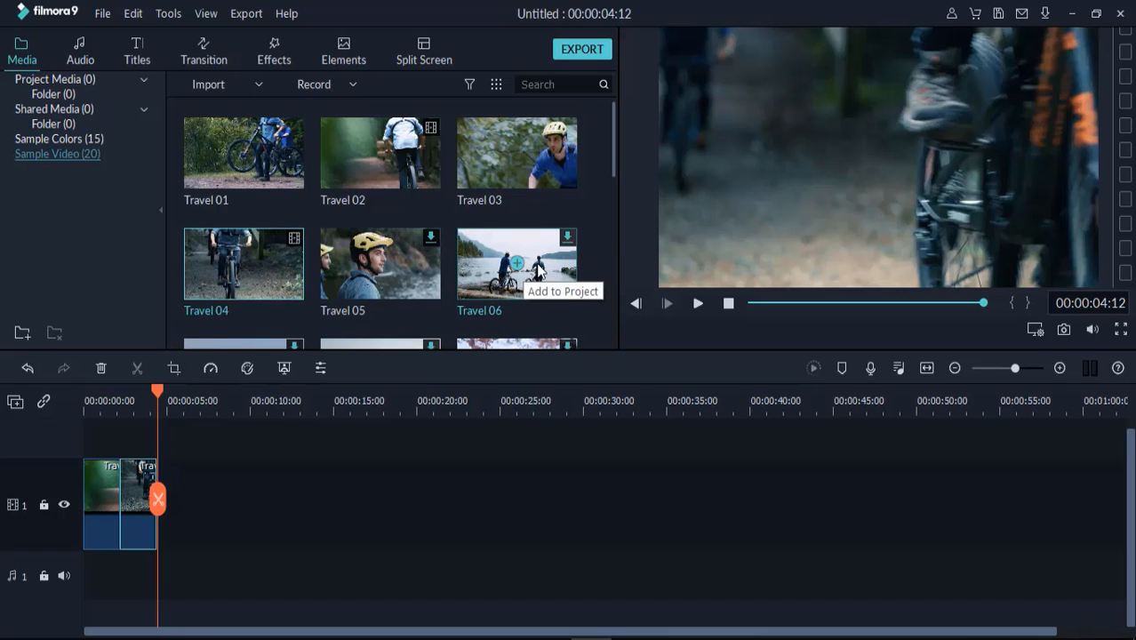
Append the Travel 06 sample video after Travel 04 on video track 1 and preview it.
{"action": "left_click", "coordinate": [517, 262]}
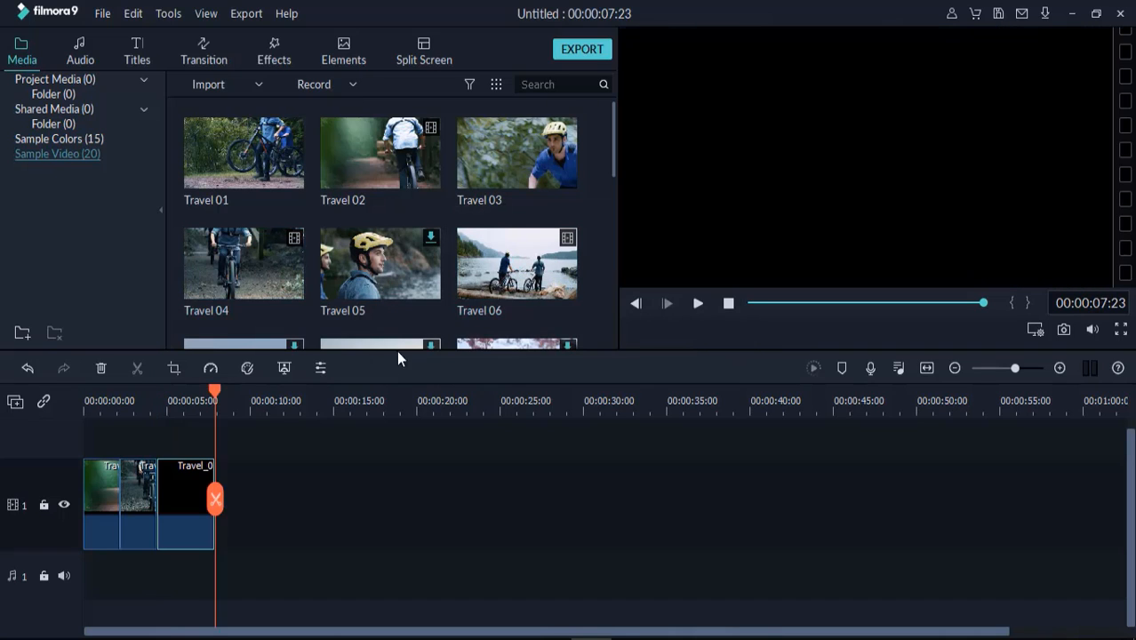
{"action": "left_click_drag", "start_coordinate": [214, 391], "coordinate": [170, 389]}
{"action": "left_click", "coordinate": [698, 303]}
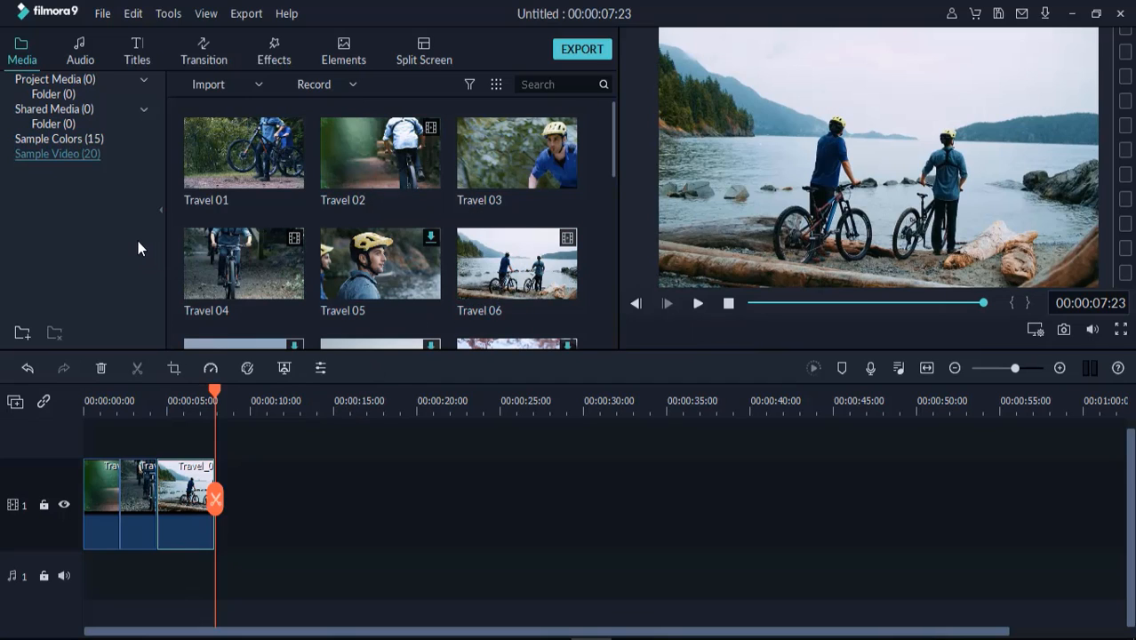
Add the music Living Pulse - Go Goes to audio track 1 at the start of the timeline.
{"action": "left_click", "coordinate": [85, 51]}
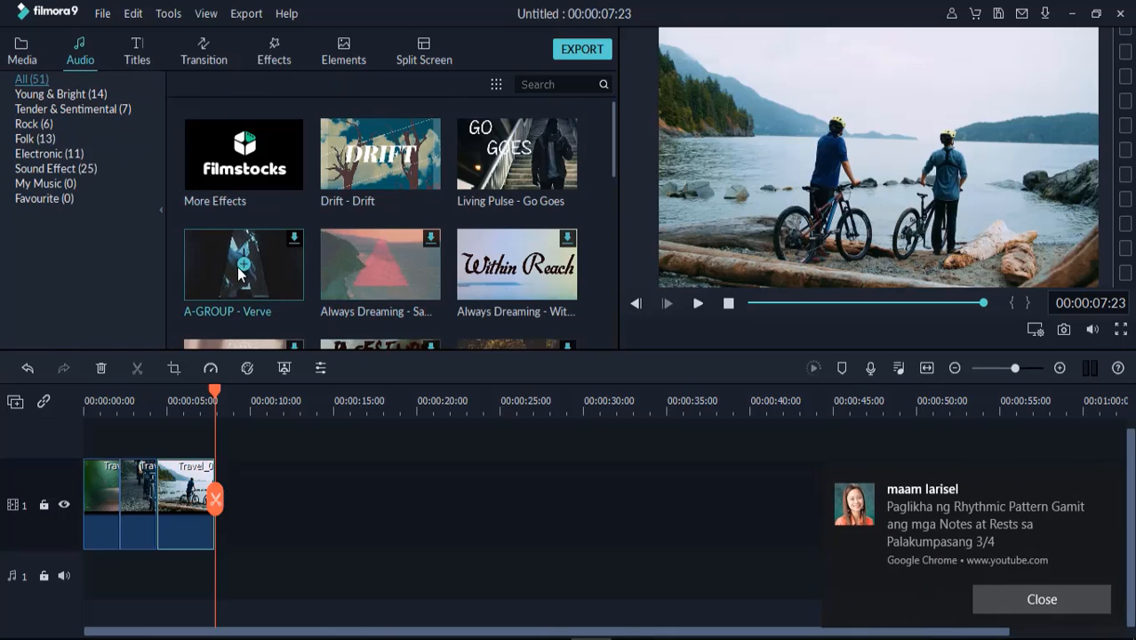
{"action": "left_click", "coordinate": [1010, 609]}
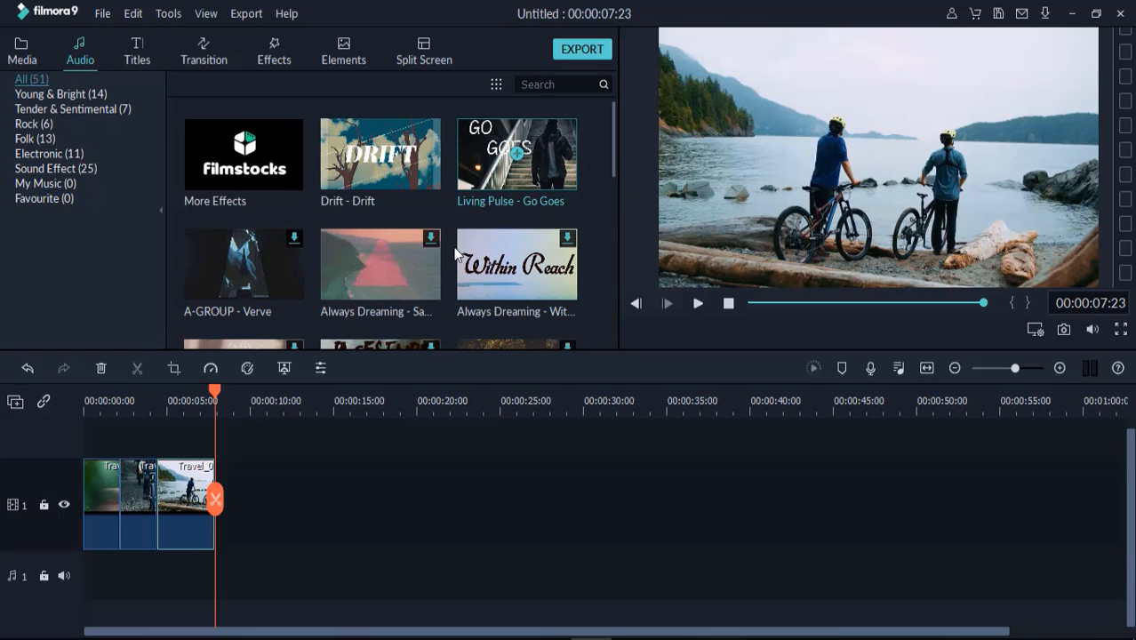
{"action": "left_click_drag", "start_coordinate": [512, 160], "coordinate": [92, 589]}
Play the project from the beginning with its music, and stop playback after the clips have ended.
{"action": "left_click_drag", "start_coordinate": [212, 396], "coordinate": [92, 413]}
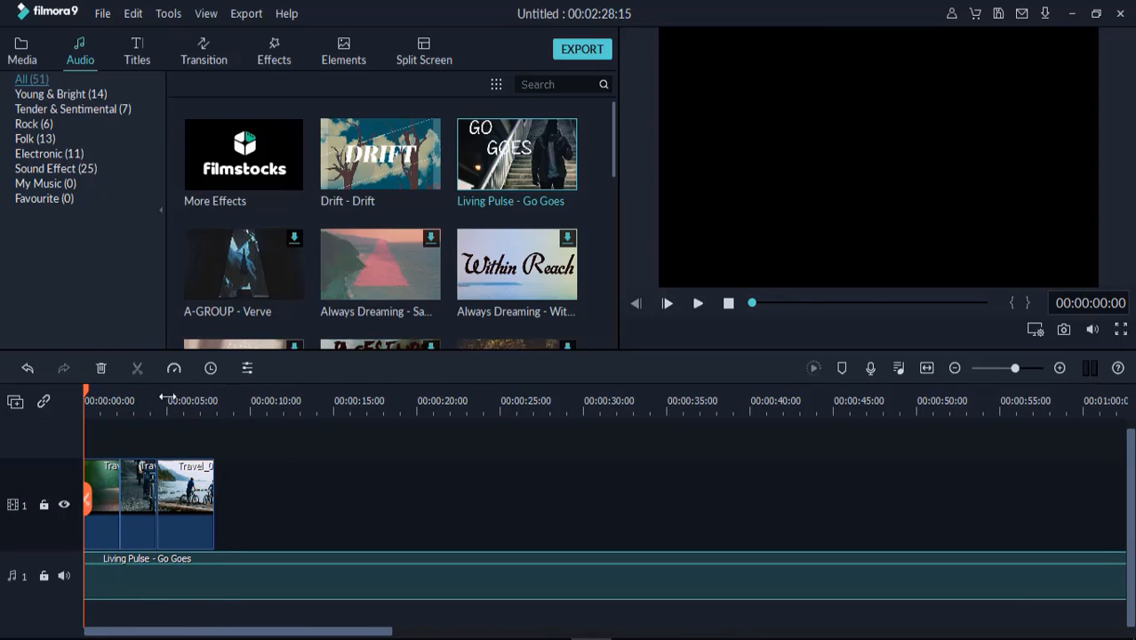
{"action": "left_click", "coordinate": [699, 303]}
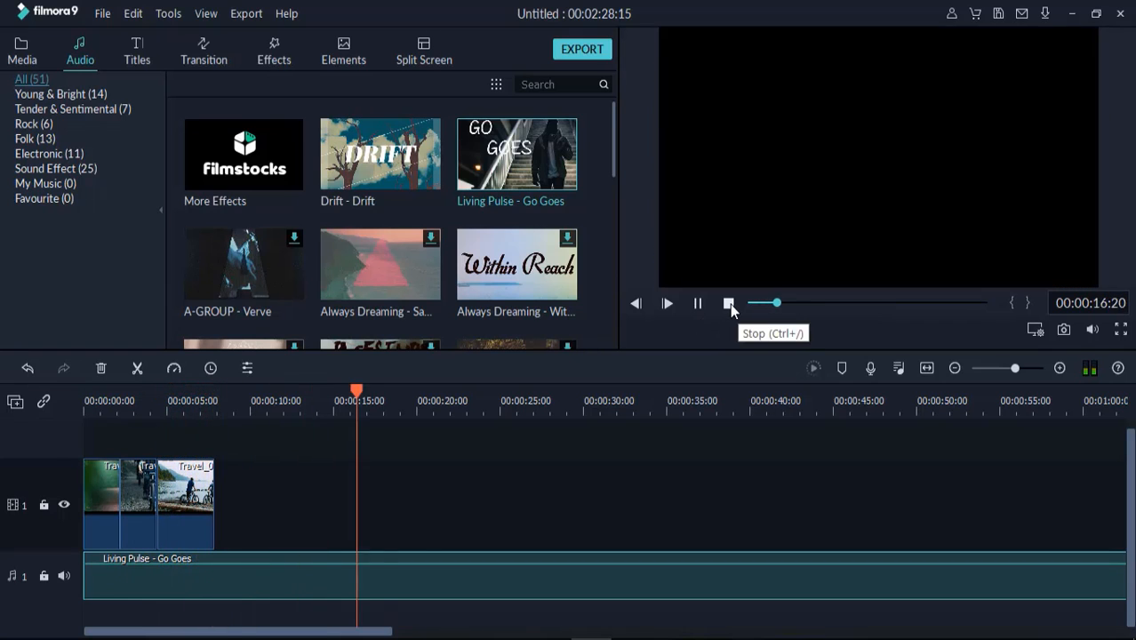
{"action": "left_click", "coordinate": [729, 304]}
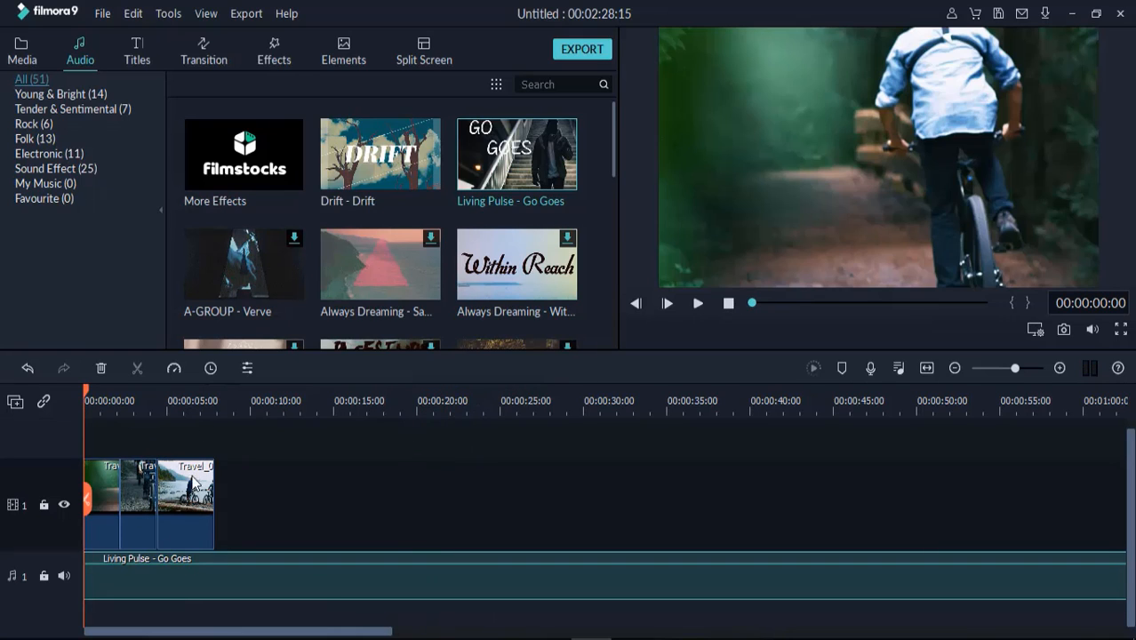
Split the Living Pulse - Go Goes music at 00:00:18:00 and delete the part after the cut.
{"action": "left_click_drag", "start_coordinate": [87, 397], "coordinate": [383, 406]}
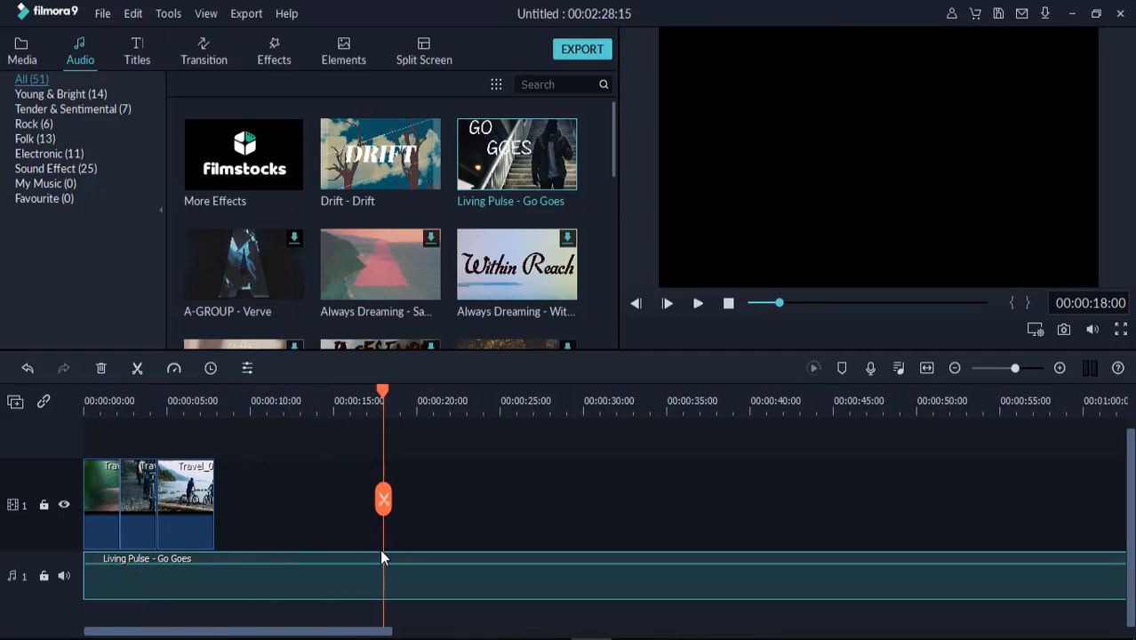
{"action": "left_click", "coordinate": [384, 501]}
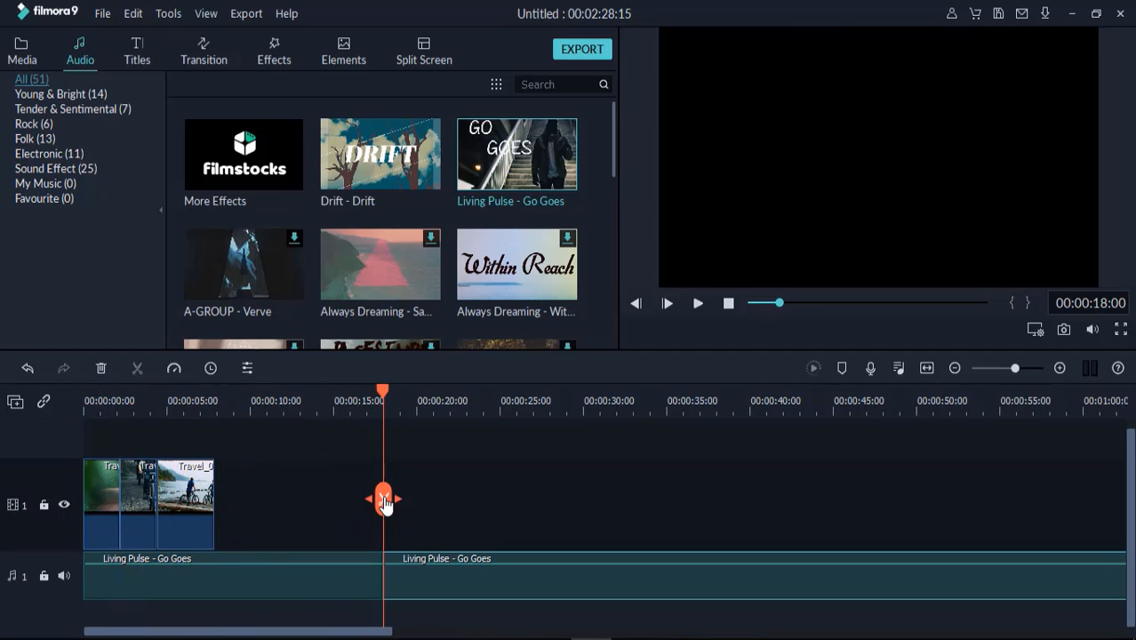
{"action": "right_click", "coordinate": [403, 577]}
{"action": "left_click", "coordinate": [457, 400]}
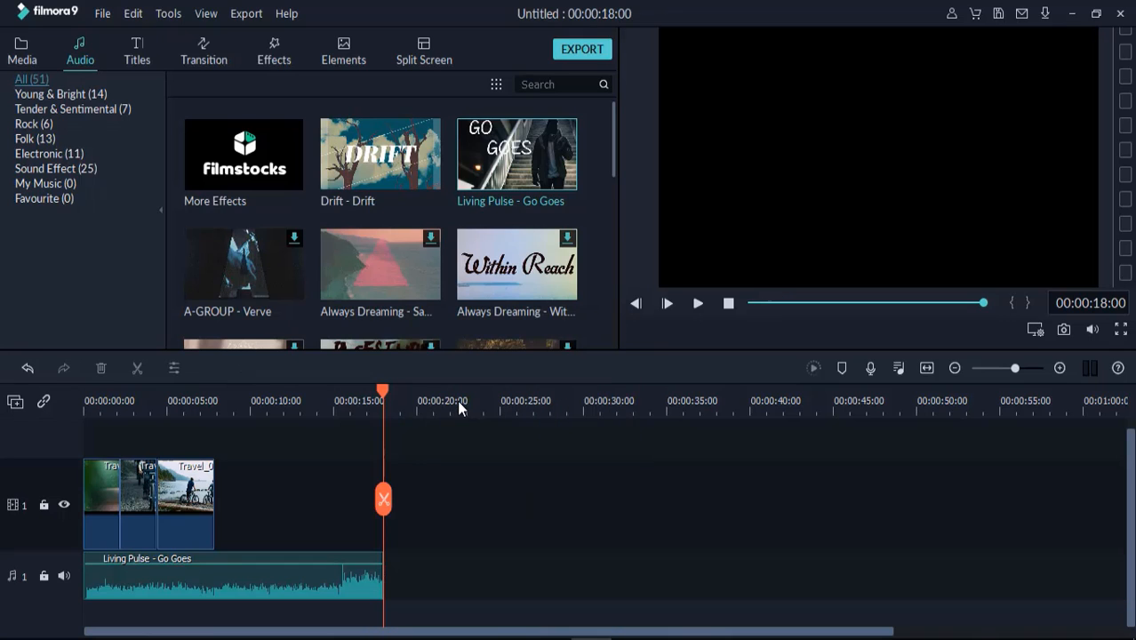
Add the Lower Third 3 title at the start of the timeline, above the first video clips.
{"action": "left_click_drag", "start_coordinate": [399, 387], "coordinate": [83, 419]}
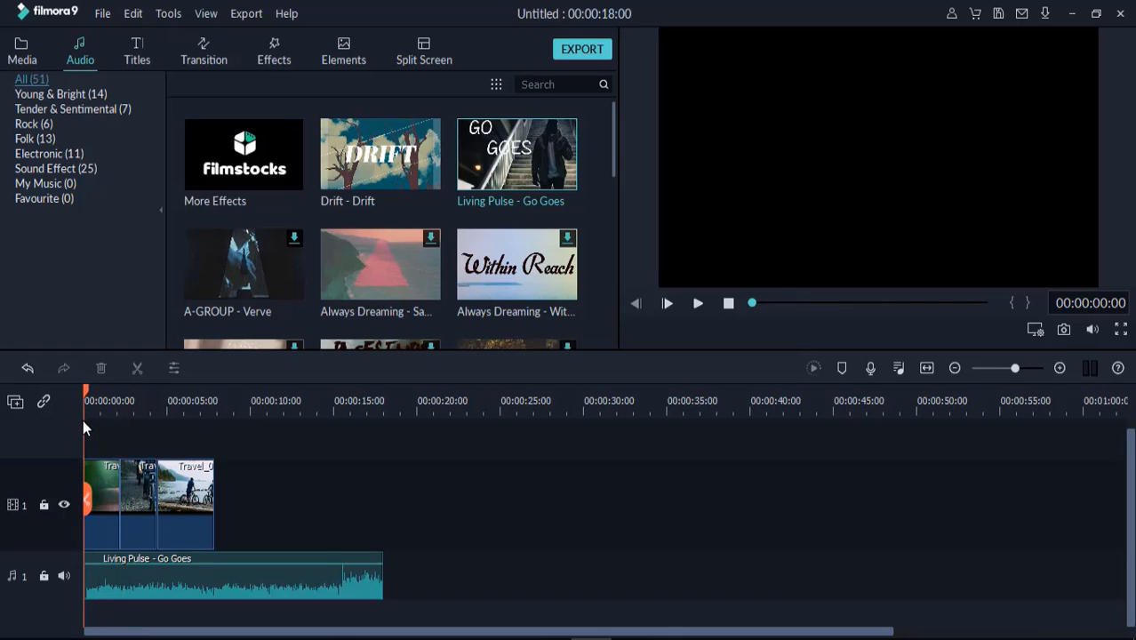
{"action": "left_click", "coordinate": [138, 60]}
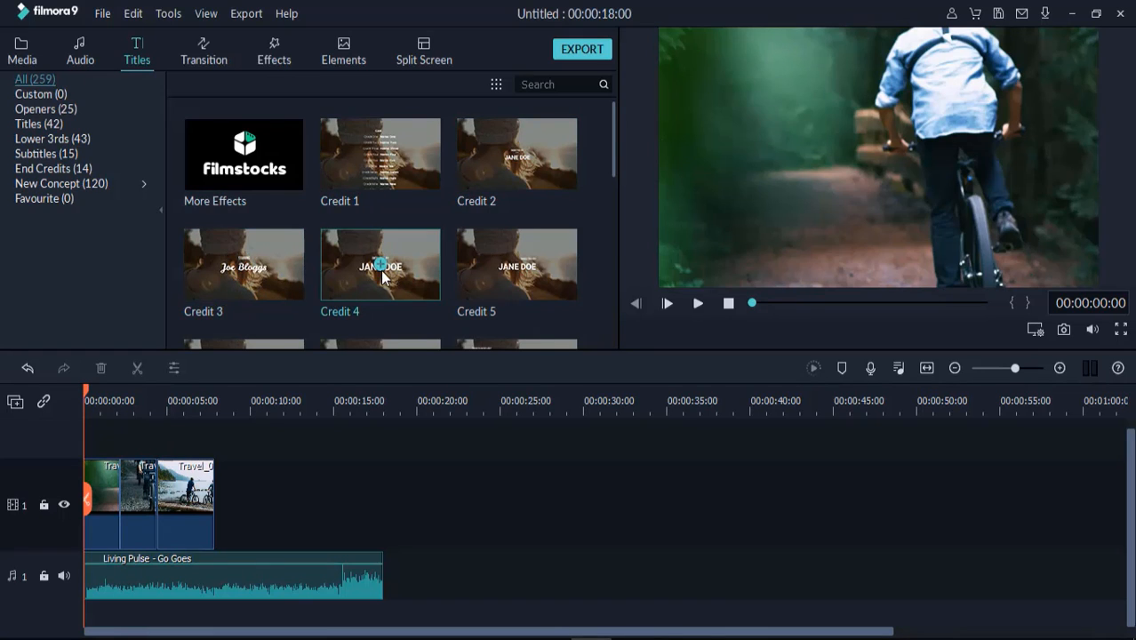
{"action": "scroll", "coordinate": [380, 270], "scroll_direction": "down", "scroll_amount": 5}
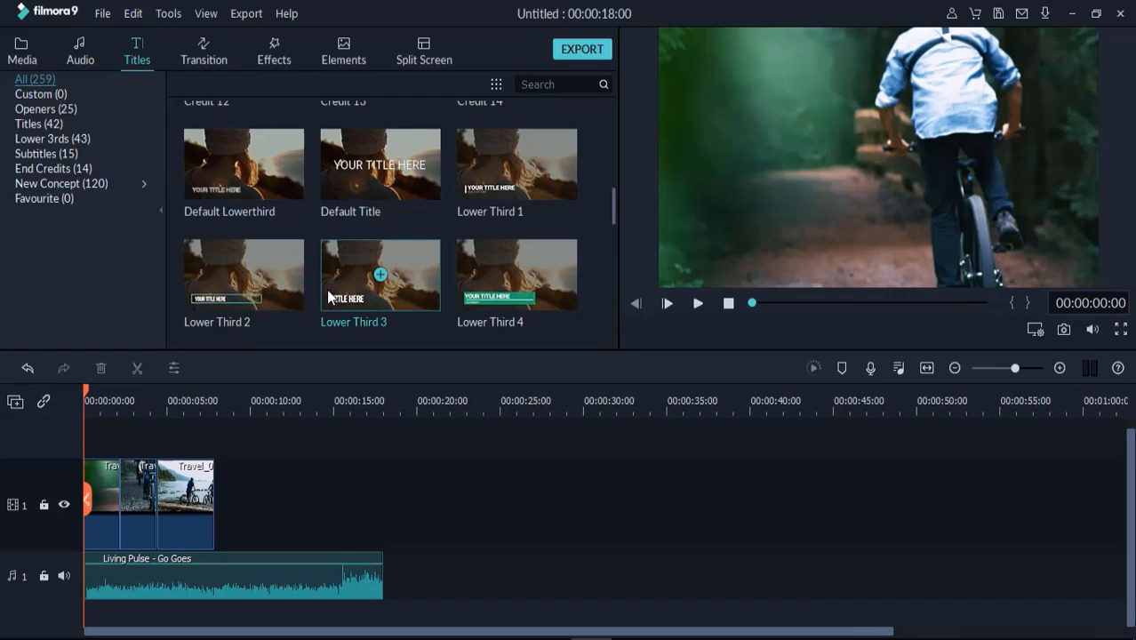
{"action": "left_click", "coordinate": [350, 300]}
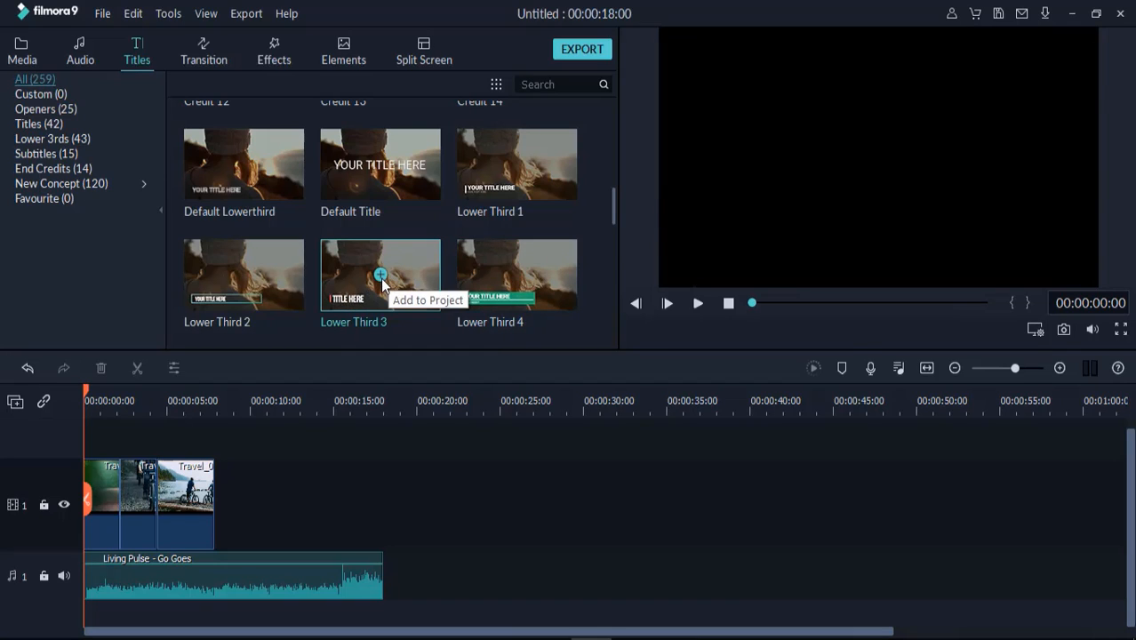
{"action": "left_click", "coordinate": [381, 277]}
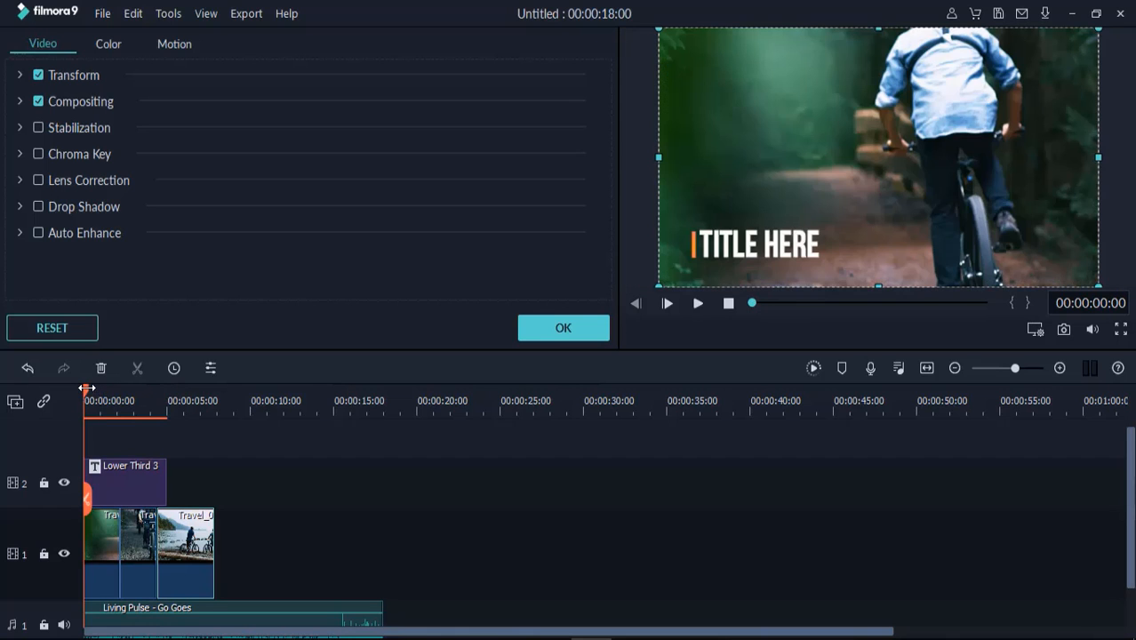
Replace the Lower Third 3 title's placeholder text with "Sample Video".
{"action": "double_click", "coordinate": [770, 250]}
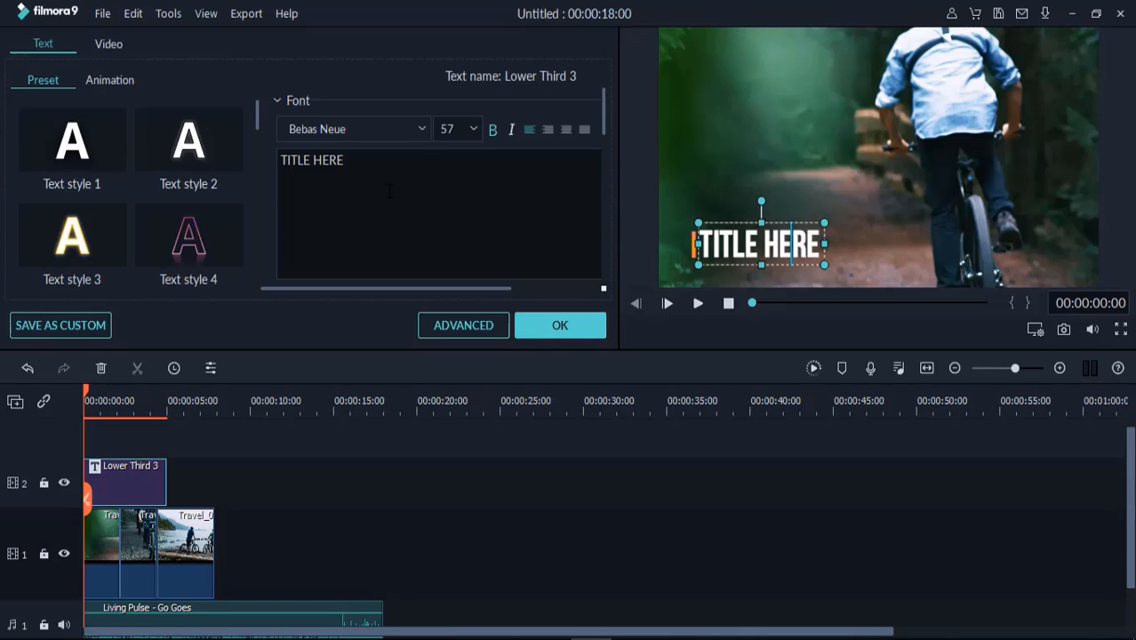
{"action": "left_click_drag", "start_coordinate": [356, 160], "coordinate": [263, 153]}
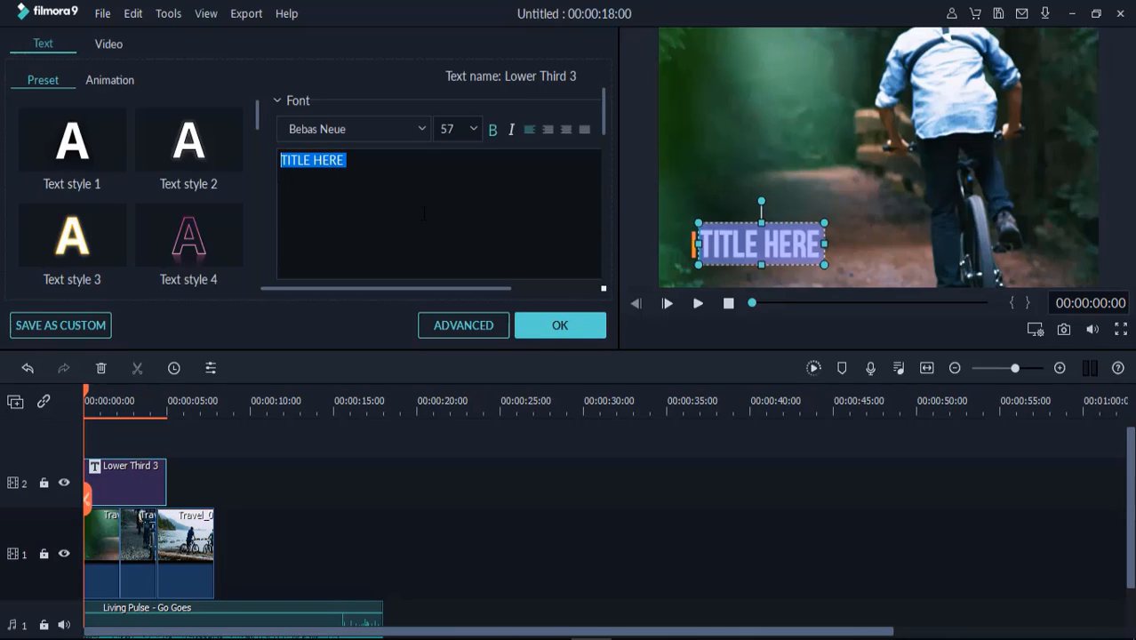
{"action": "type", "text": "Sample "}
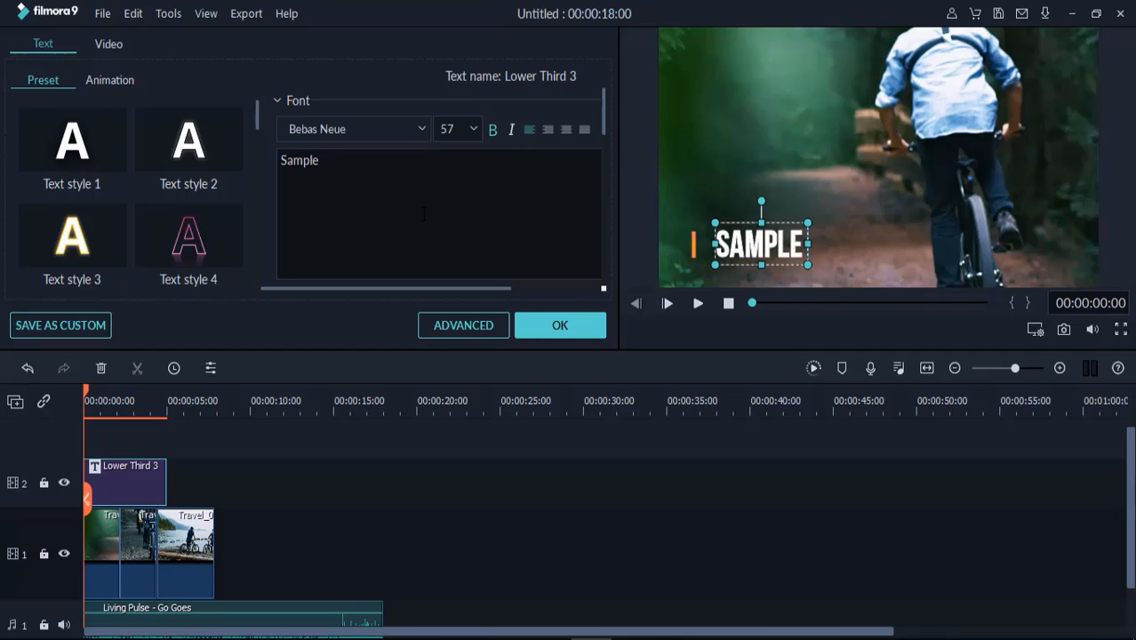
{"action": "type", "text": "Vide"}
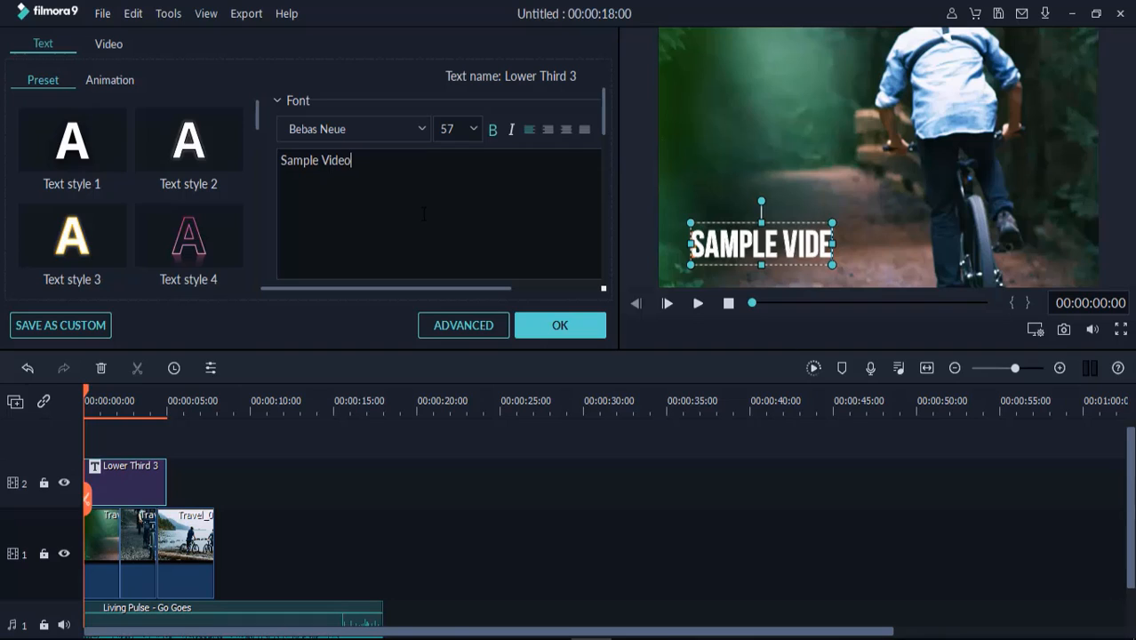
{"action": "type", "text": "o"}
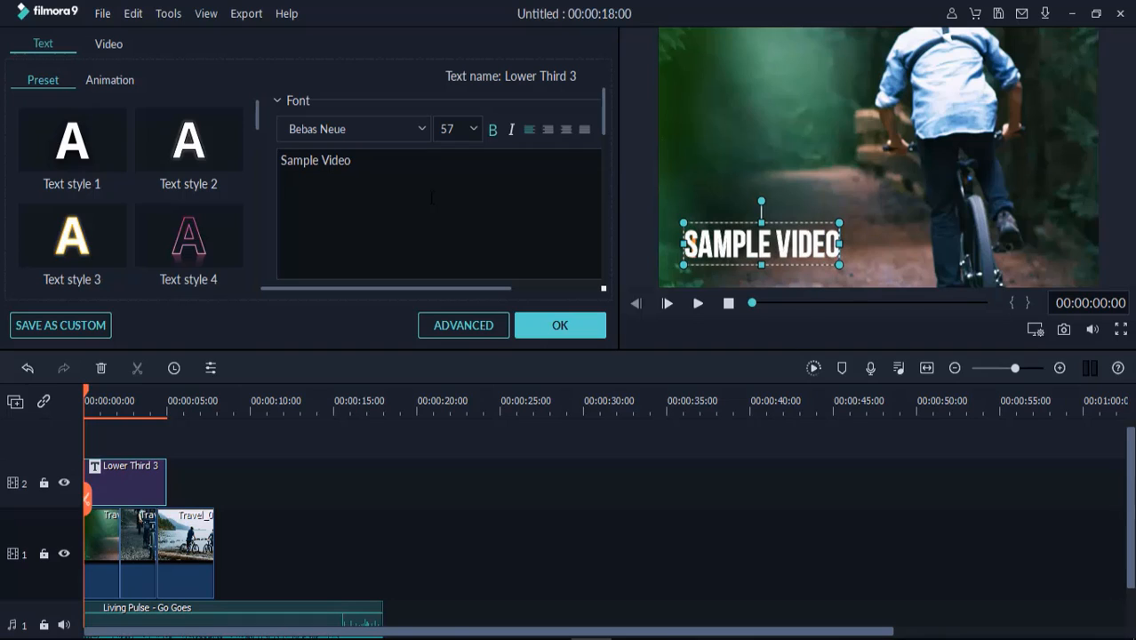
Look through the text style presets, select Text style 4 and then Text style 12, and accept the title edits.
{"action": "left_click", "coordinate": [203, 242]}
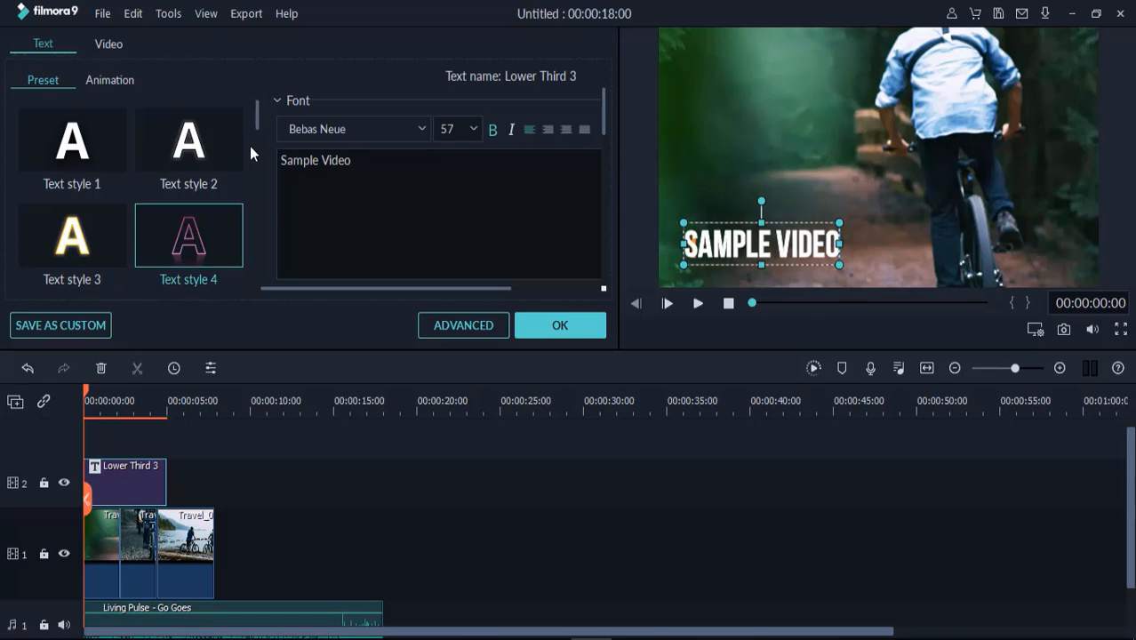
{"action": "scroll", "coordinate": [230, 224], "scroll_direction": "down", "scroll_amount": 4}
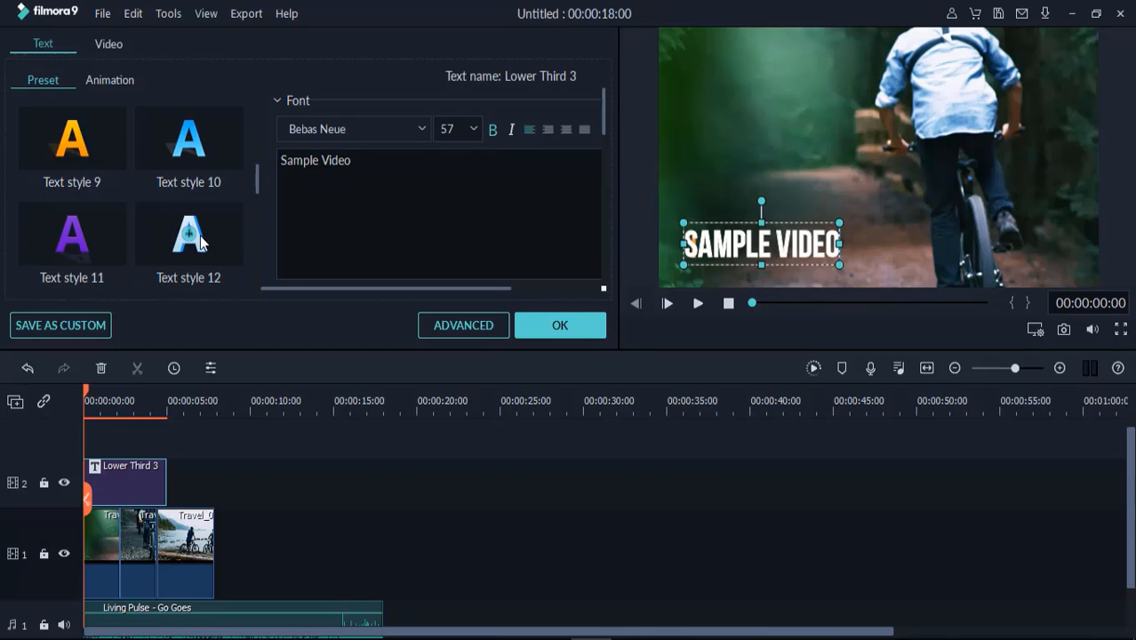
{"action": "left_click", "coordinate": [200, 236]}
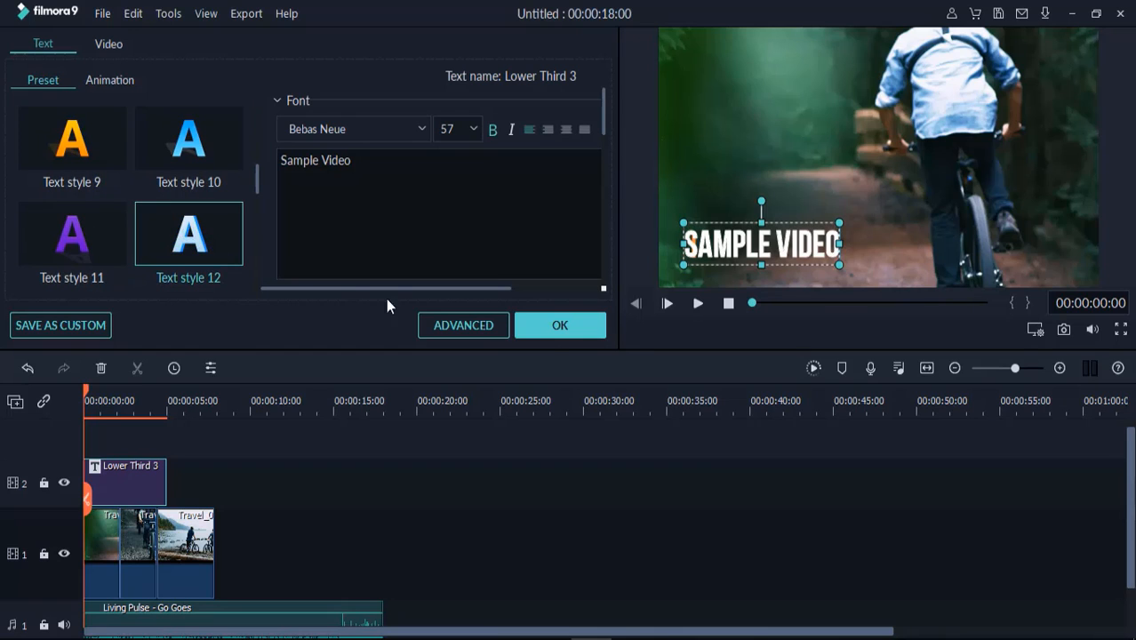
{"action": "left_click", "coordinate": [549, 328]}
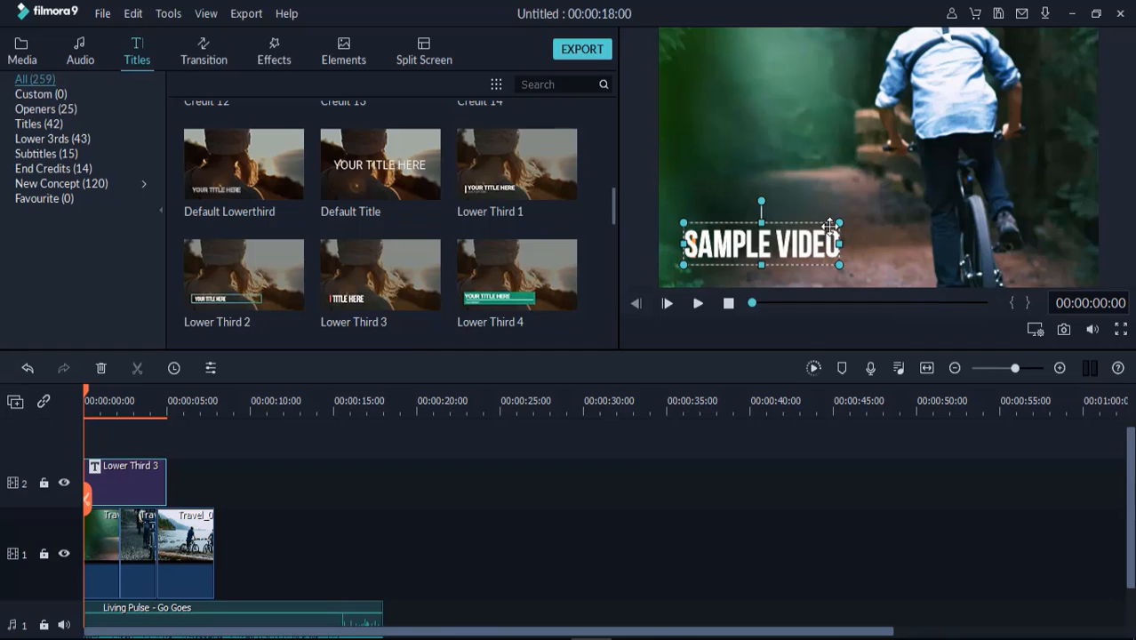
Move the Sample Video text in the preview so it starts just beside the orange bar, and play the title briefly.
{"action": "left_click_drag", "start_coordinate": [832, 229], "coordinate": [858, 225]}
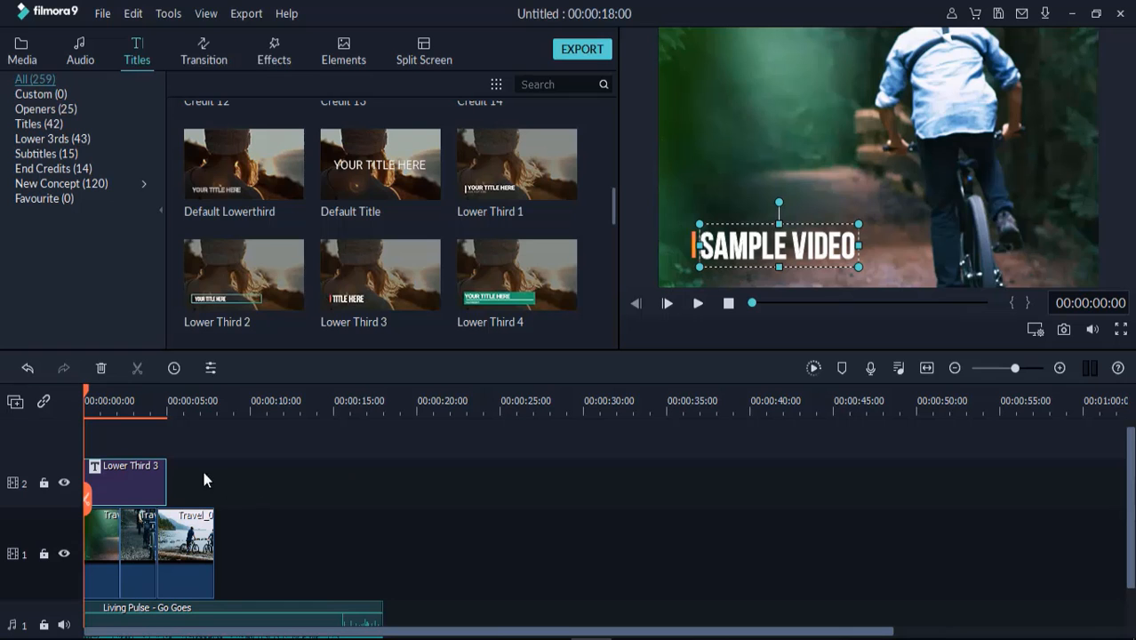
{"action": "left_click", "coordinate": [698, 304]}
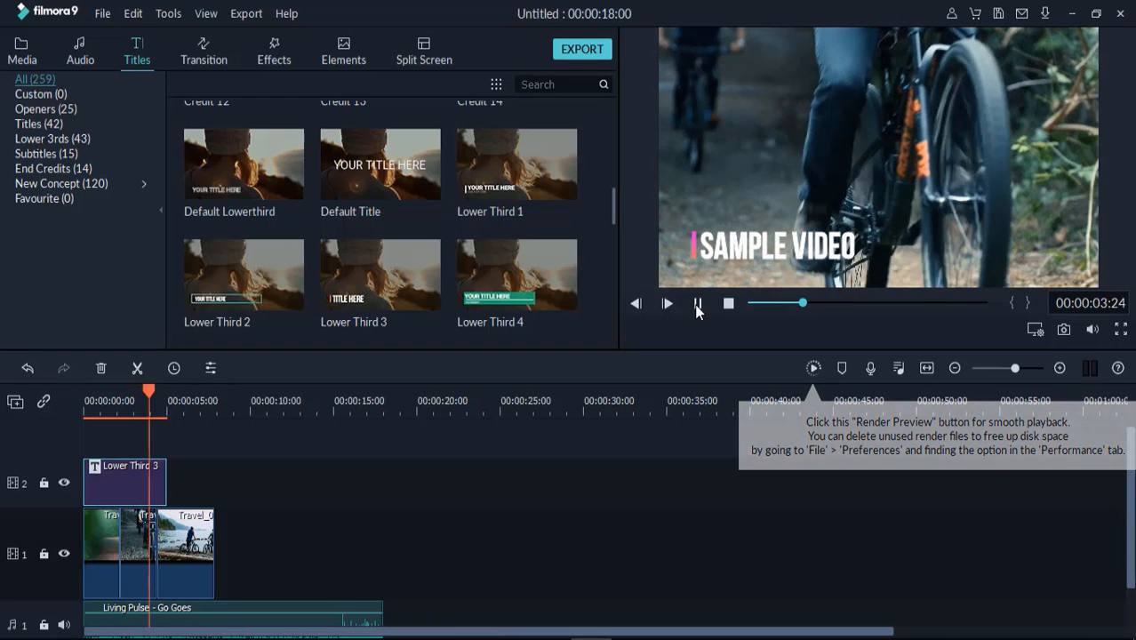
{"action": "left_click", "coordinate": [728, 305]}
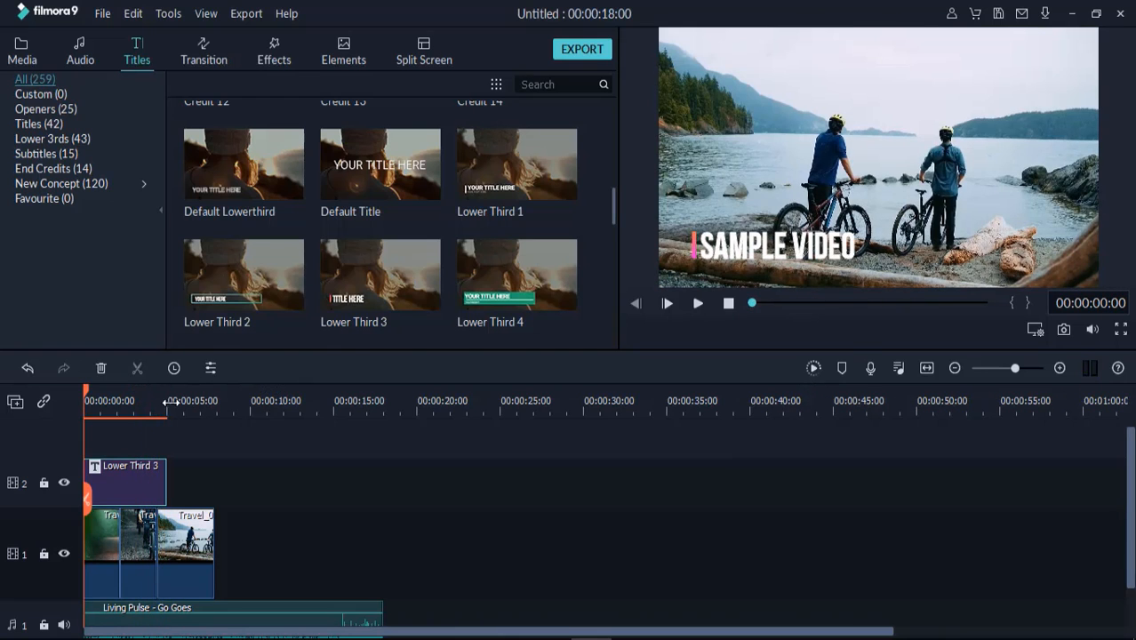
Add the Linear 6 transition at the start of the second video clip on track 1.
{"action": "left_click", "coordinate": [204, 53]}
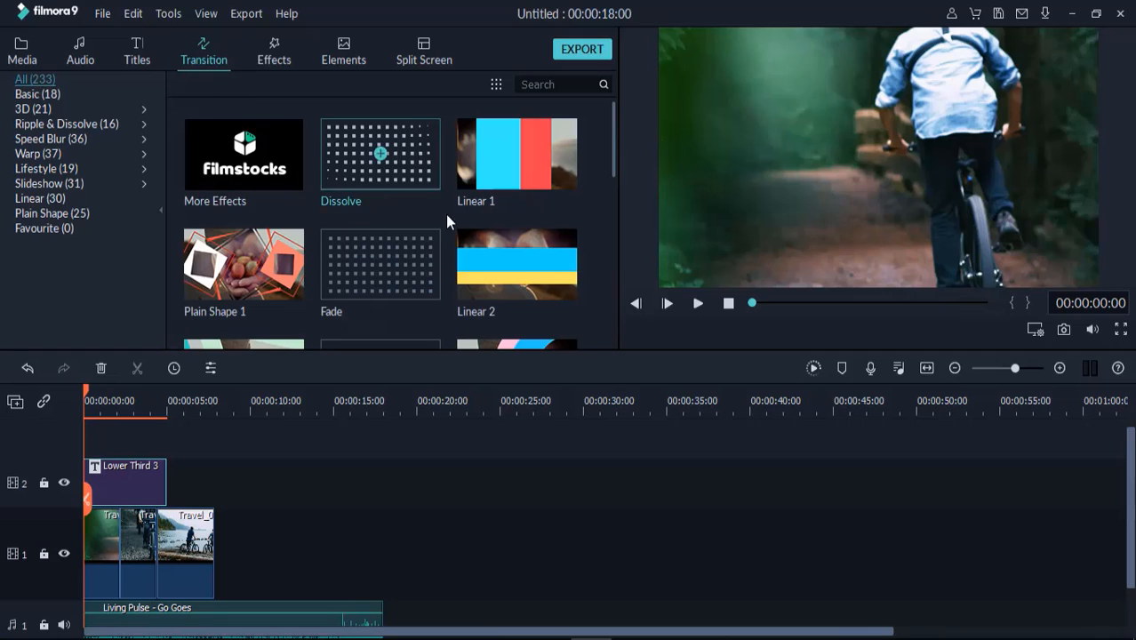
{"action": "scroll", "coordinate": [471, 224], "scroll_direction": "down", "scroll_amount": 5}
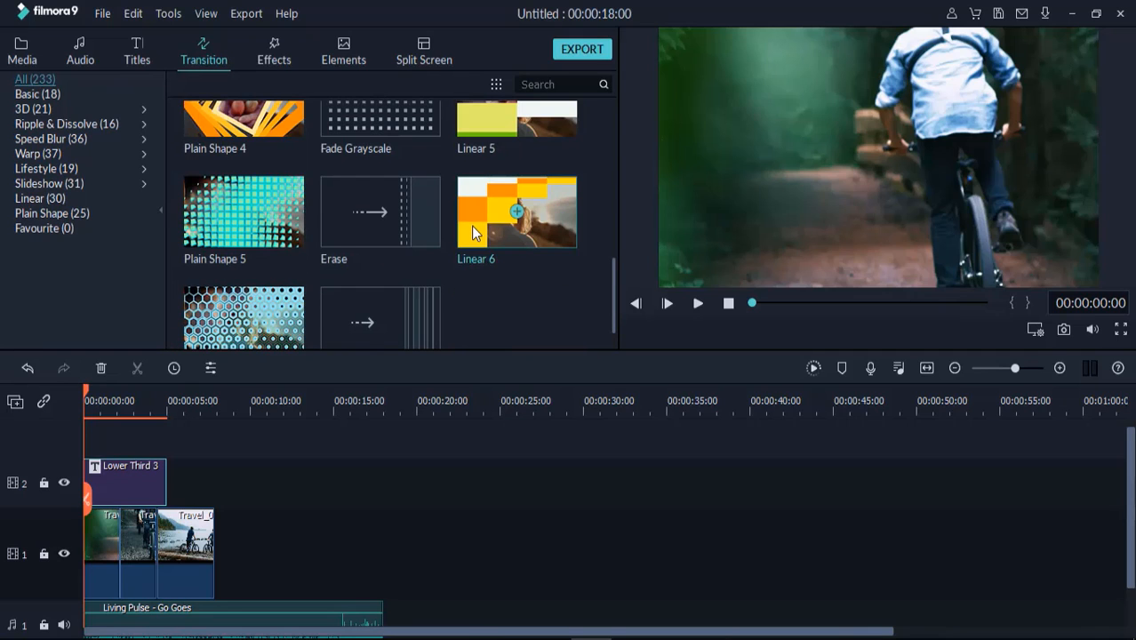
{"action": "scroll", "coordinate": [471, 226], "scroll_direction": "down", "scroll_amount": 1}
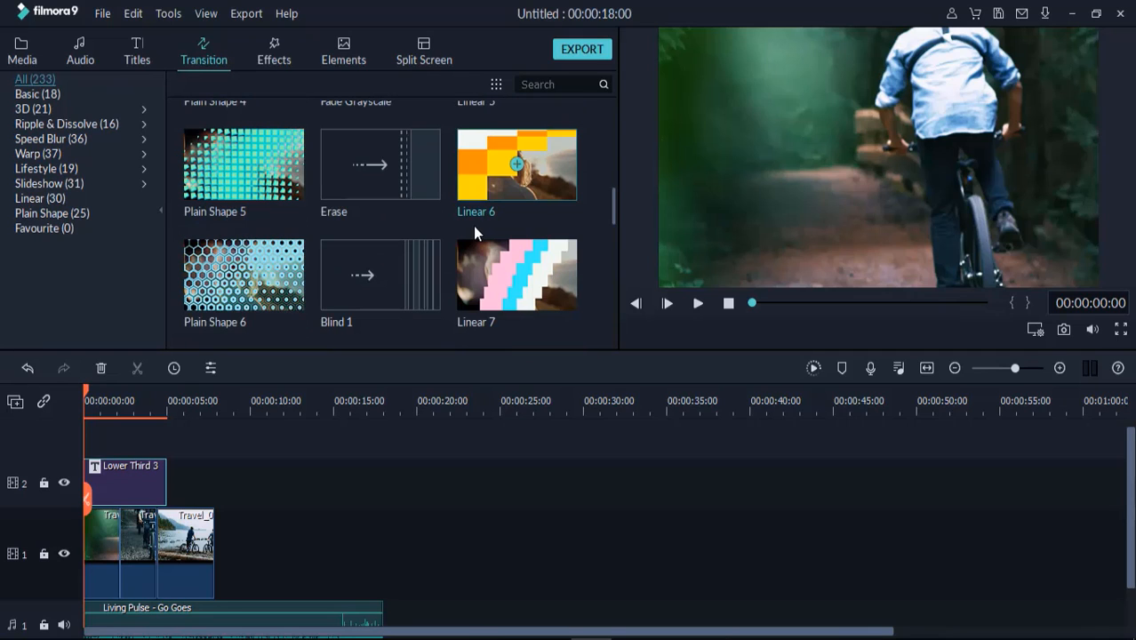
{"action": "left_click_drag", "start_coordinate": [519, 182], "coordinate": [127, 535]}
Add the Linear 11 transition at the start of the third video clip on track 1.
{"action": "scroll", "coordinate": [404, 267], "scroll_direction": "down", "scroll_amount": 8}
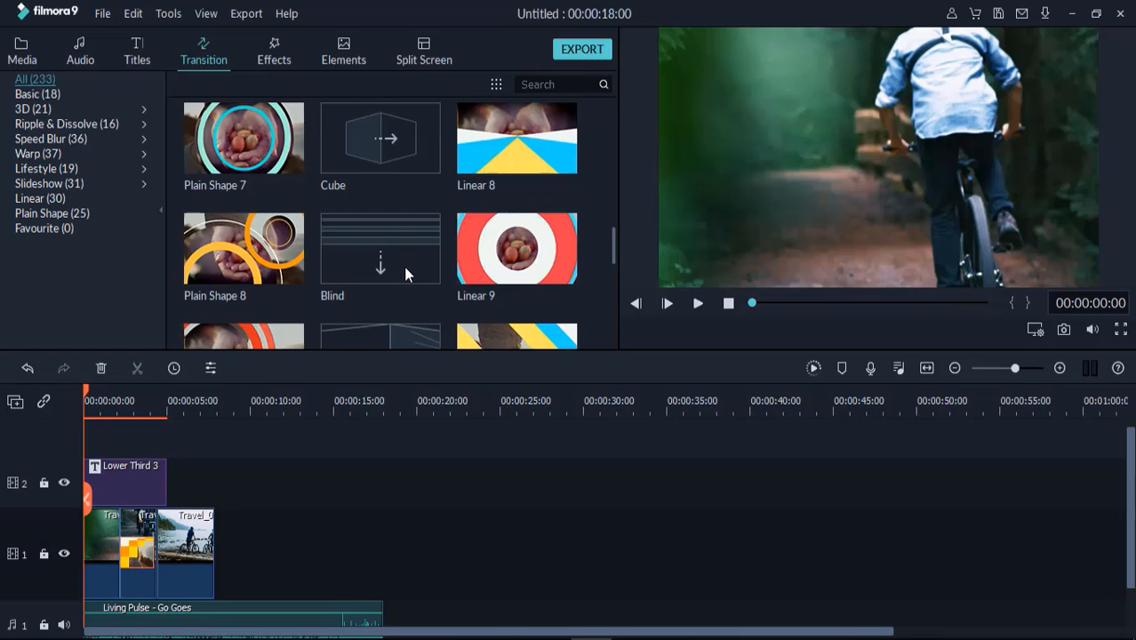
{"action": "left_click_drag", "start_coordinate": [552, 227], "coordinate": [225, 530]}
{"action": "left_click_drag", "start_coordinate": [176, 562], "coordinate": [176, 562]}
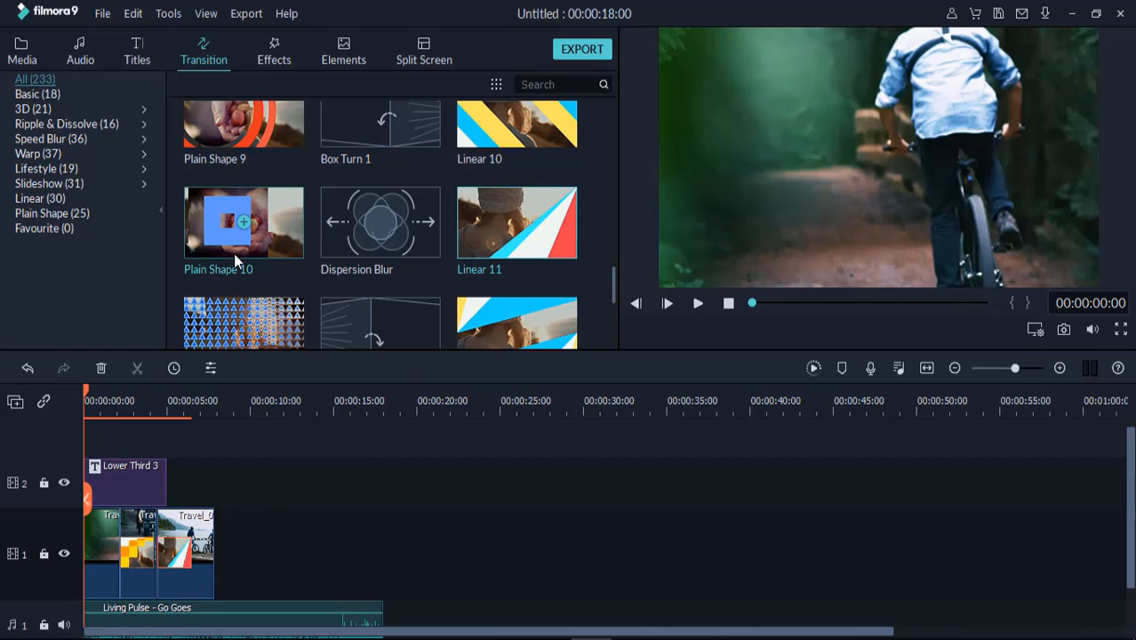
Add the Plain Shape 7 transition to the first video clip, and play the project to preview the transitions.
{"action": "scroll", "coordinate": [249, 161], "scroll_direction": "up", "scroll_amount": 3}
{"action": "left_click_drag", "start_coordinate": [237, 210], "coordinate": [89, 553]}
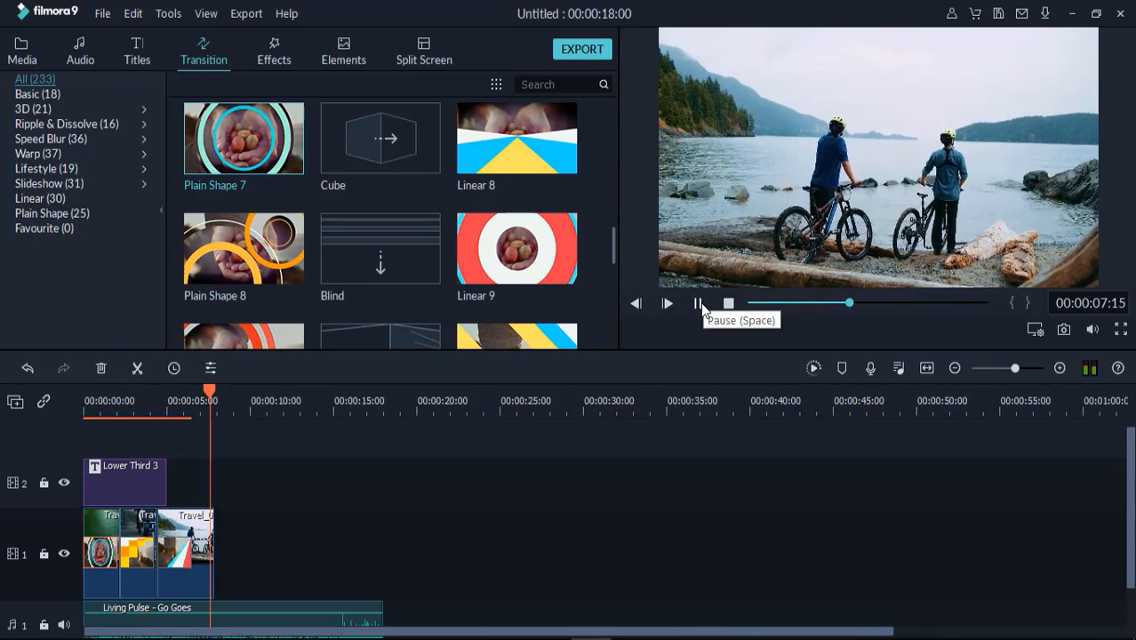
{"action": "left_click", "coordinate": [729, 304]}
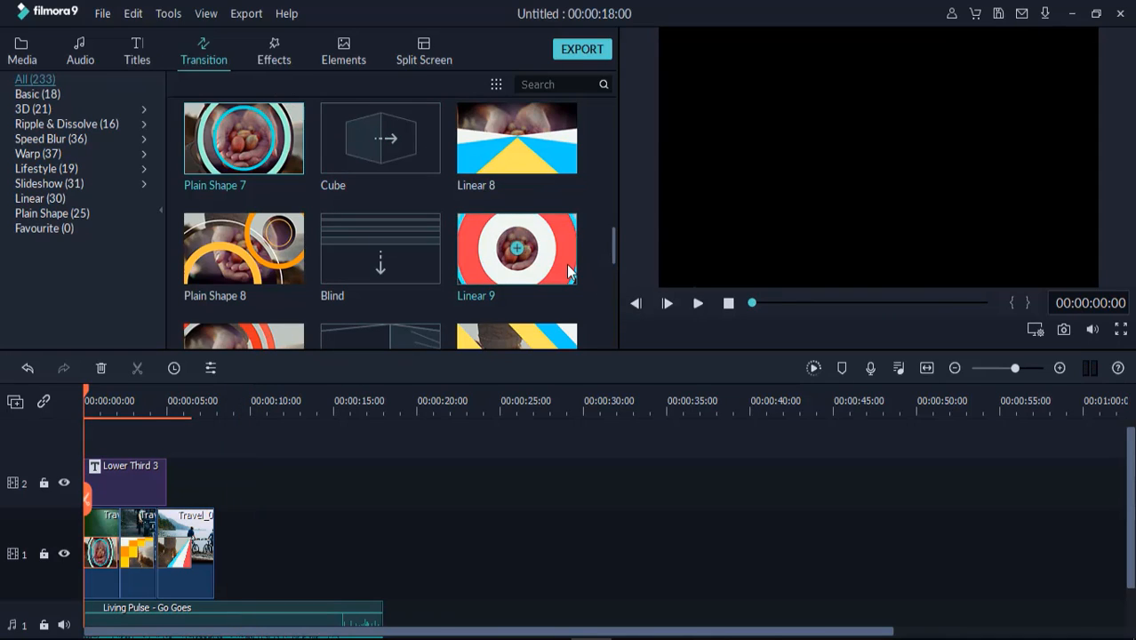
Apply the Aibao filter effect to the third video clip, Travel_06.
{"action": "scroll", "coordinate": [566, 264], "scroll_direction": "down", "scroll_amount": 5}
{"action": "scroll", "coordinate": [567, 264], "scroll_direction": "up", "scroll_amount": 7}
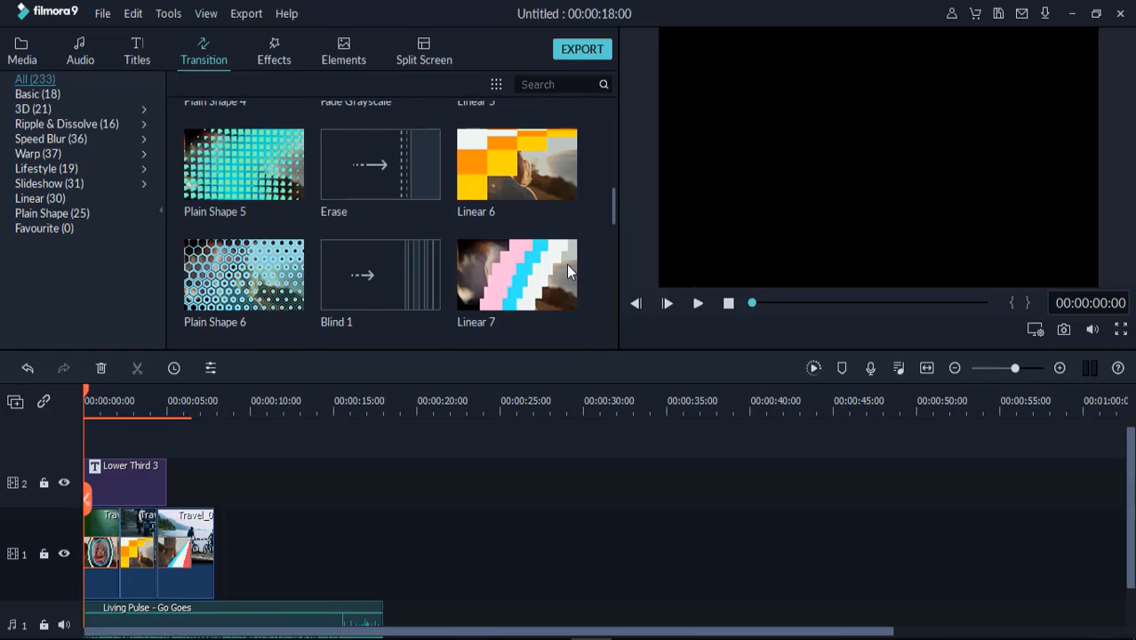
{"action": "scroll", "coordinate": [401, 184], "scroll_direction": "up", "scroll_amount": 5}
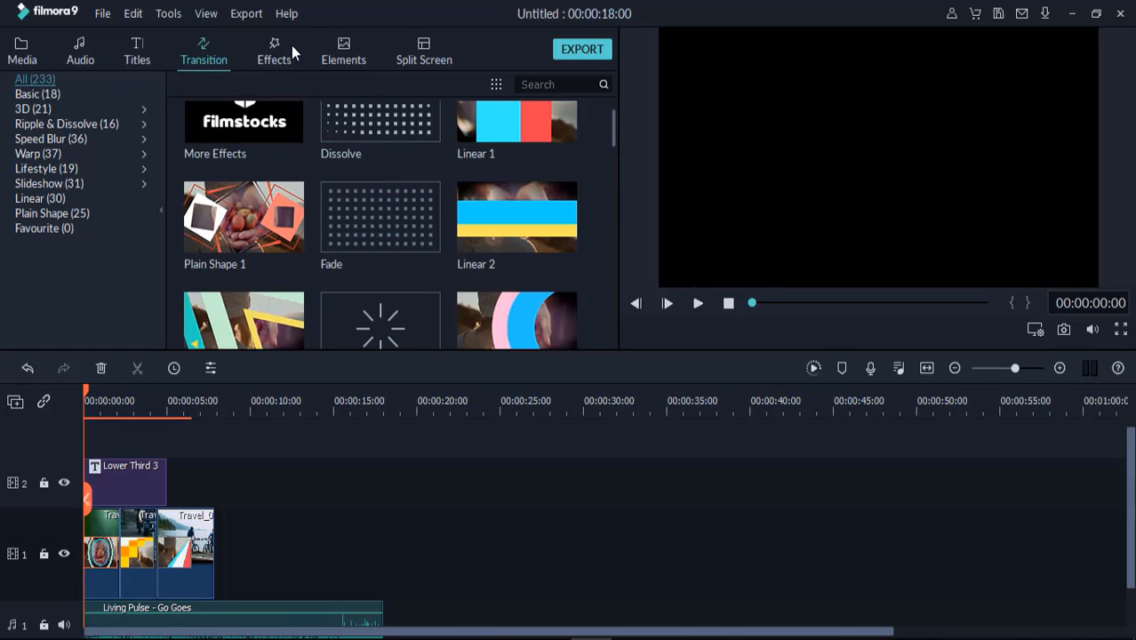
{"action": "left_click", "coordinate": [277, 51]}
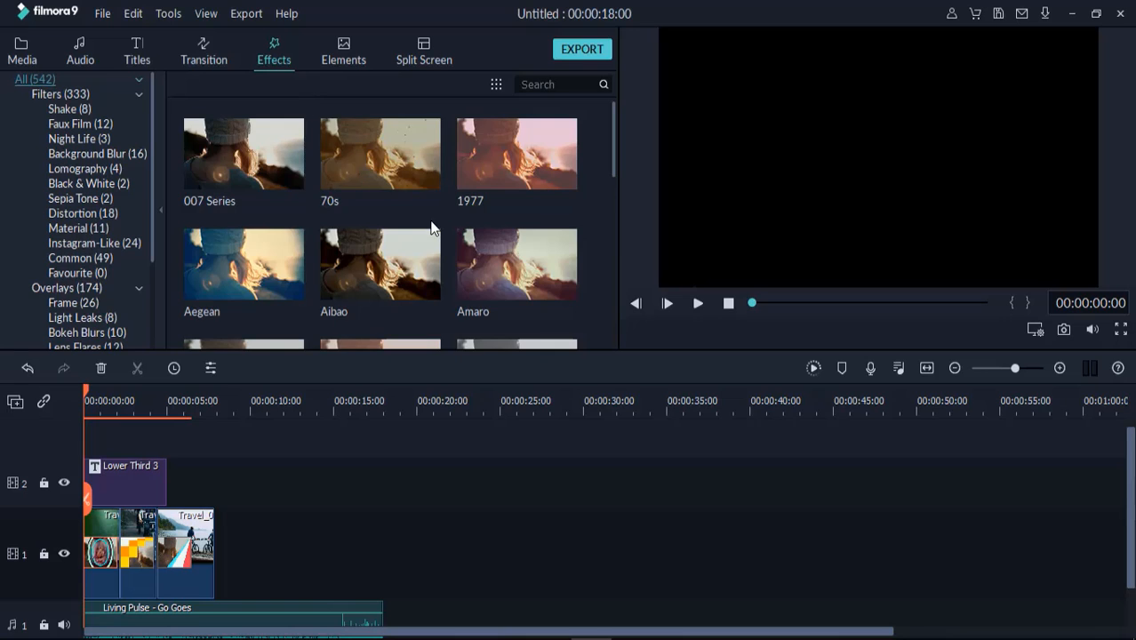
{"action": "scroll", "coordinate": [430, 223], "scroll_direction": "down", "scroll_amount": 5}
{"action": "scroll", "coordinate": [431, 223], "scroll_direction": "up", "scroll_amount": 4}
{"action": "mouse_move", "coordinate": [246, 230]}
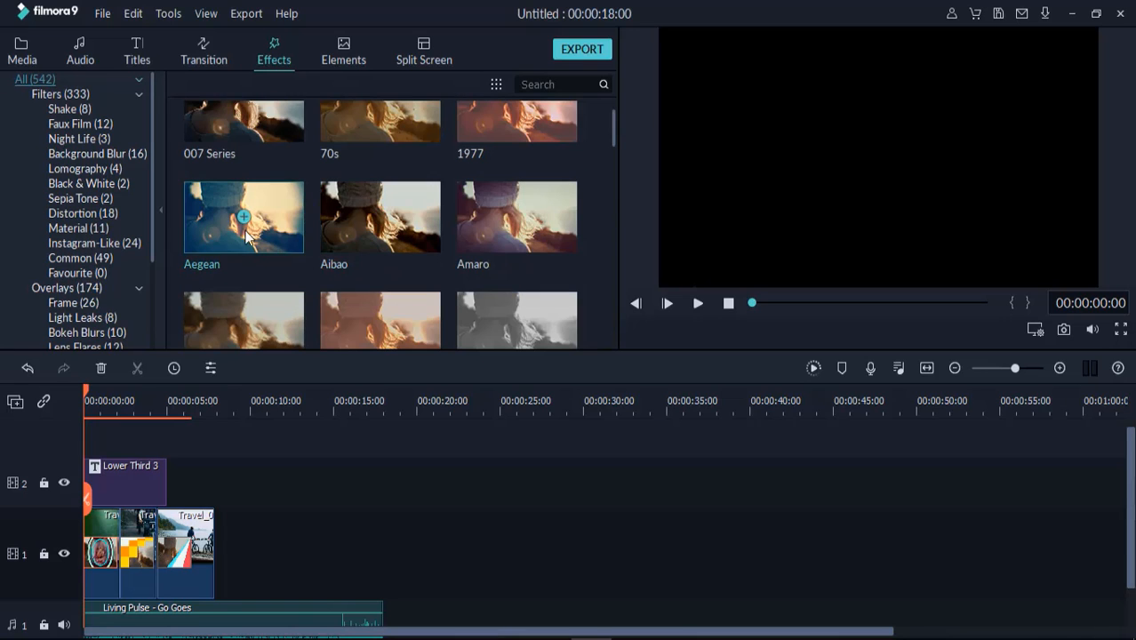
{"action": "left_click_drag", "start_coordinate": [343, 235], "coordinate": [187, 542]}
Apply the Black & White 4 filter to the first video clip and play the project from the beginning.
{"action": "scroll", "coordinate": [253, 269], "scroll_direction": "down", "scroll_amount": 7}
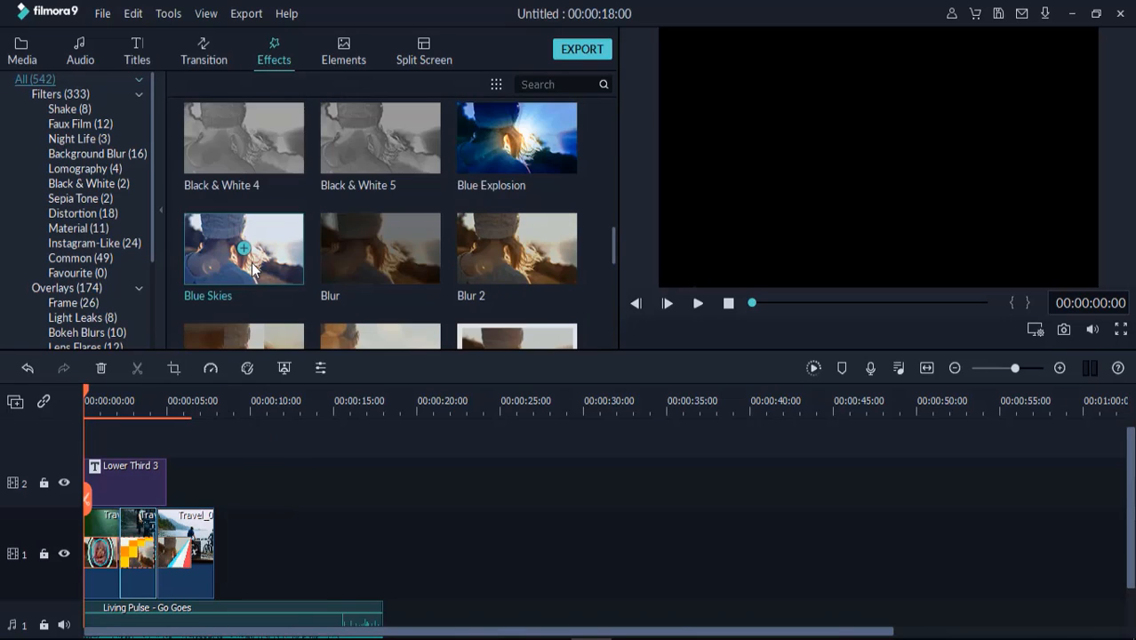
{"action": "left_click_drag", "start_coordinate": [244, 138], "coordinate": [96, 551]}
{"action": "left_click", "coordinate": [698, 303]}
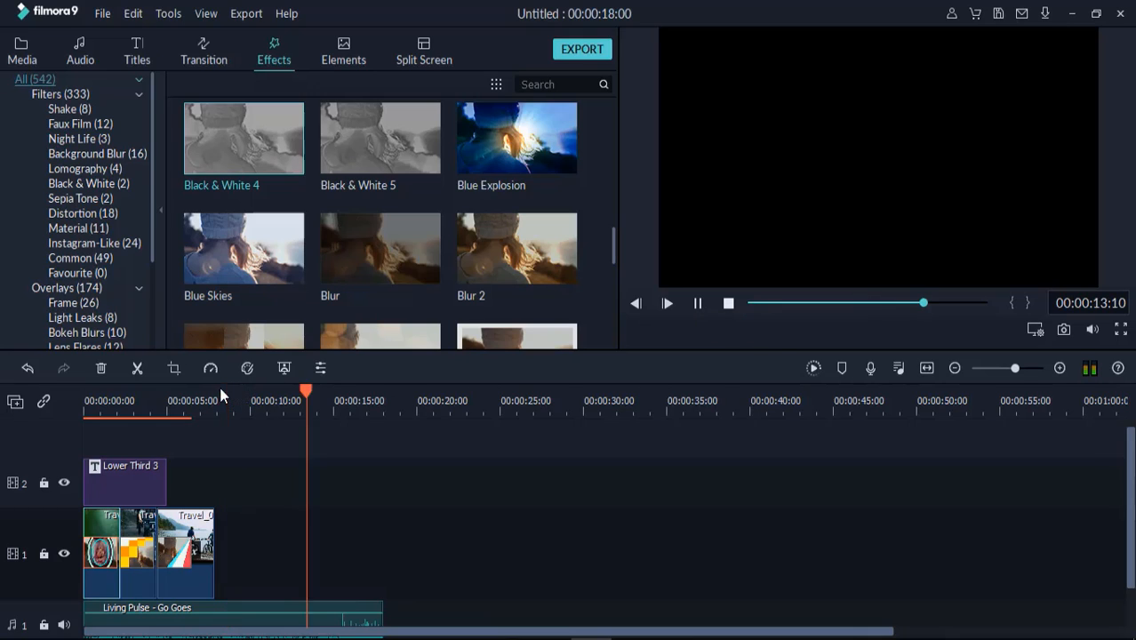
Zoom the timeline out and in to compare its scale, and scrub the playhead back to 00:00:06:15.
{"action": "left_click_drag", "start_coordinate": [220, 389], "coordinate": [214, 400]}
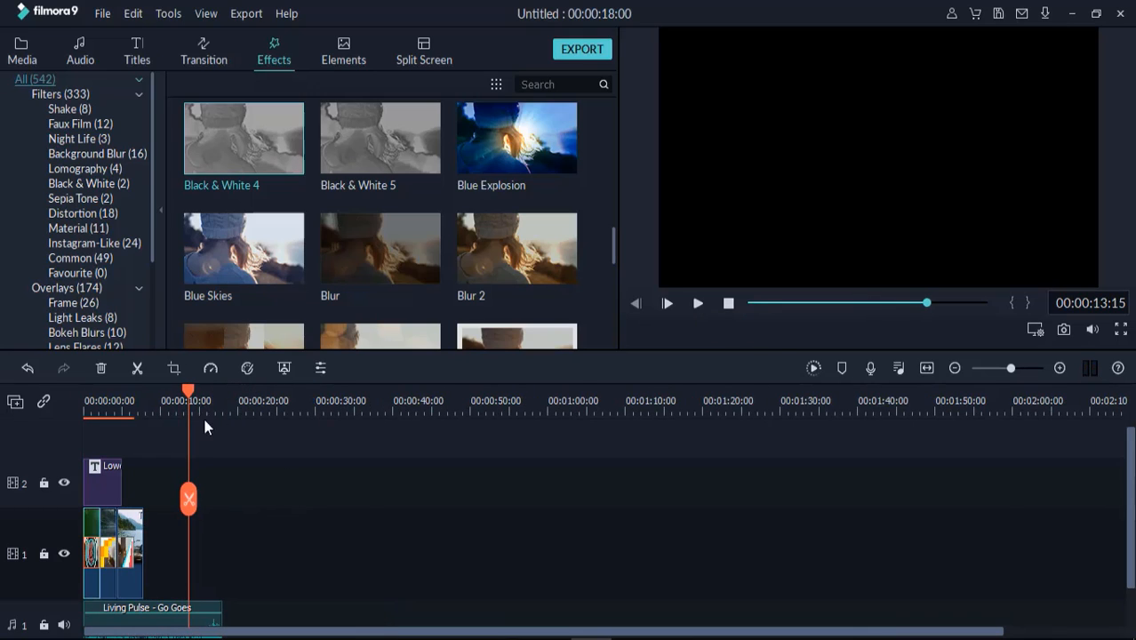
{"action": "left_click", "coordinate": [1060, 368]}
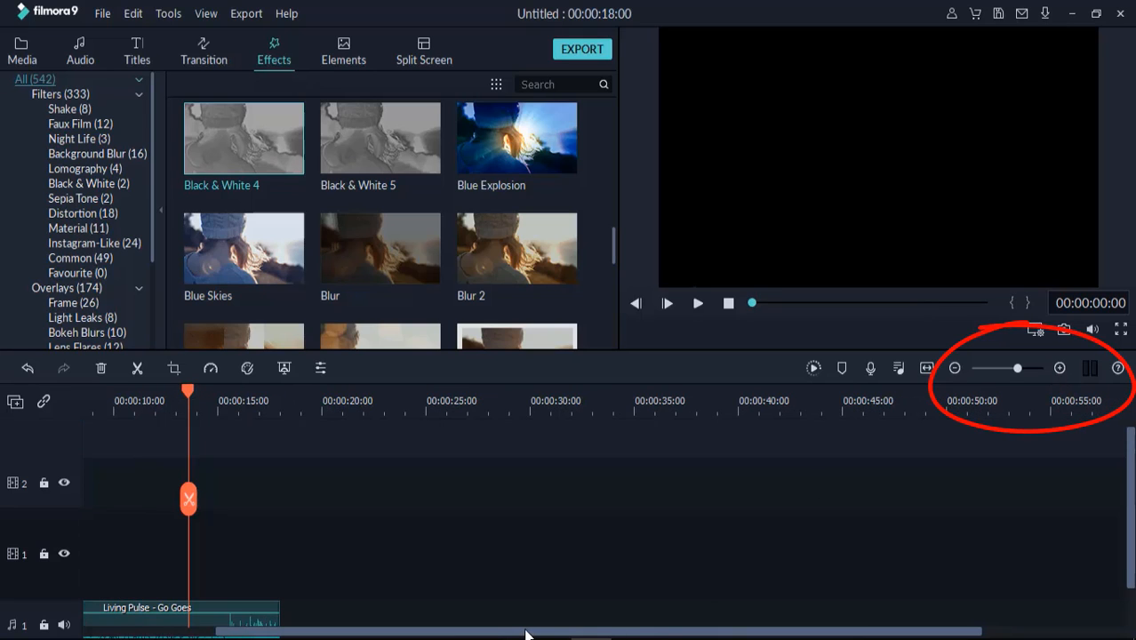
{"action": "mouse_move", "coordinate": [524, 634]}
{"action": "left_mouse_down"}
{"action": "mouse_move", "coordinate": [374, 634]}
{"action": "mouse_move", "coordinate": [340, 614]}
{"action": "left_mouse_up"}
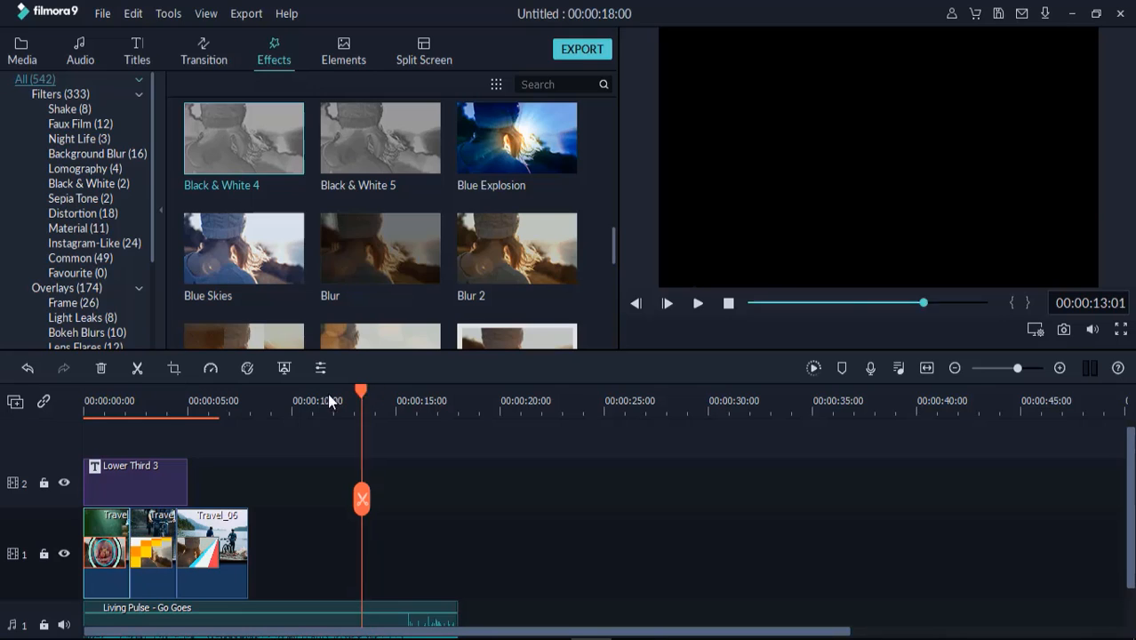
{"action": "left_click_drag", "start_coordinate": [329, 401], "coordinate": [262, 405]}
{"action": "left_click", "coordinate": [955, 368]}
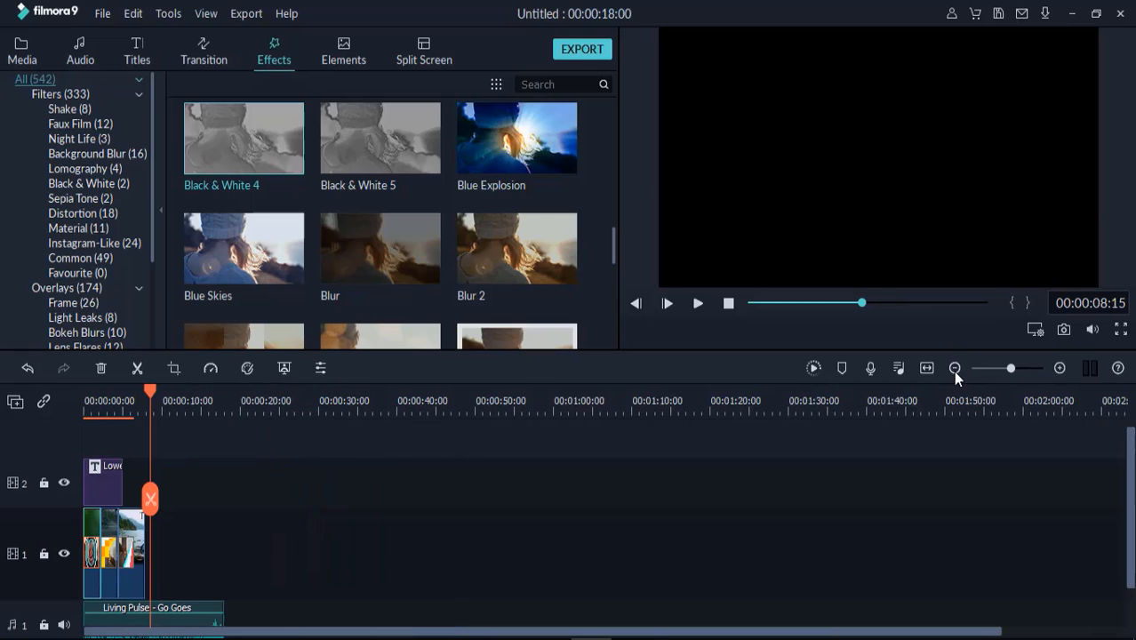
{"action": "left_click", "coordinate": [1059, 368]}
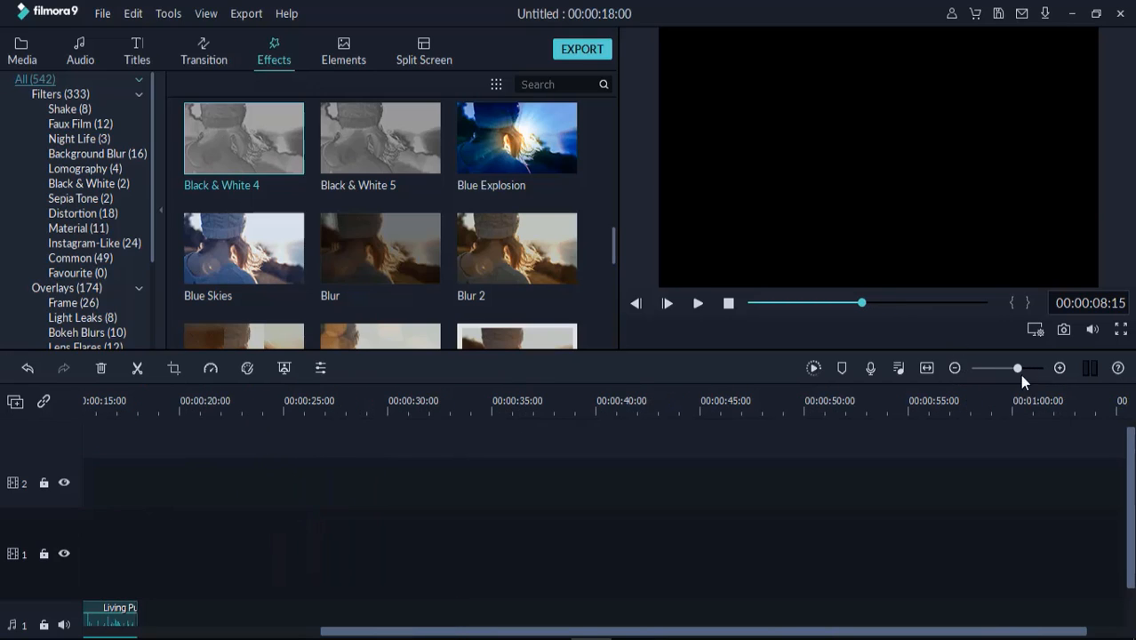
{"action": "left_click", "coordinate": [244, 634]}
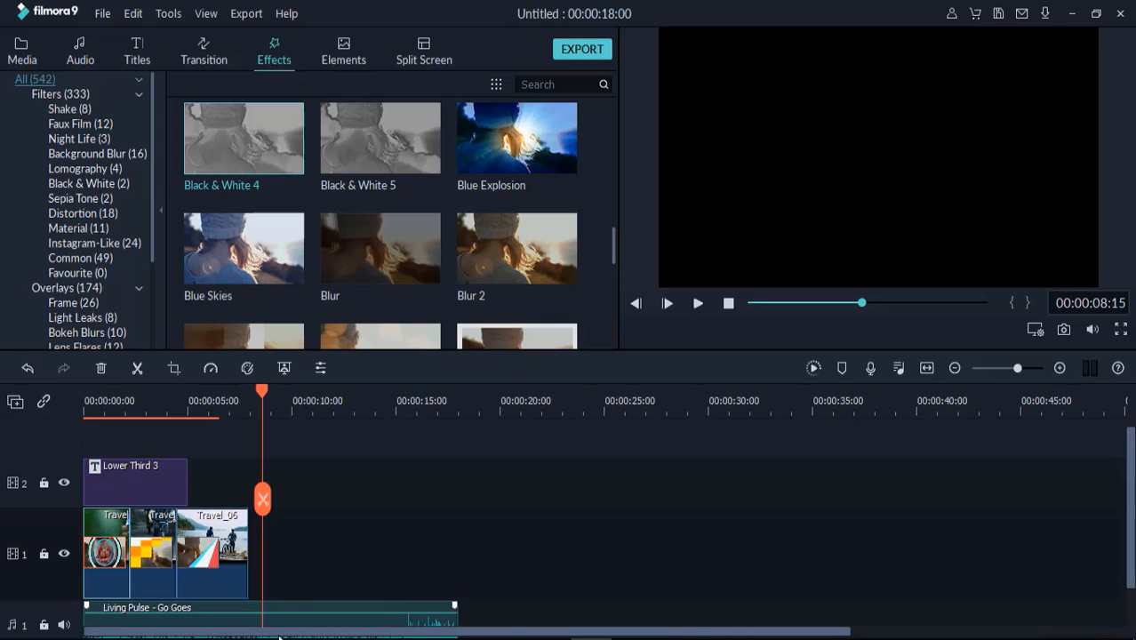
{"action": "left_click_drag", "start_coordinate": [263, 395], "coordinate": [223, 400]}
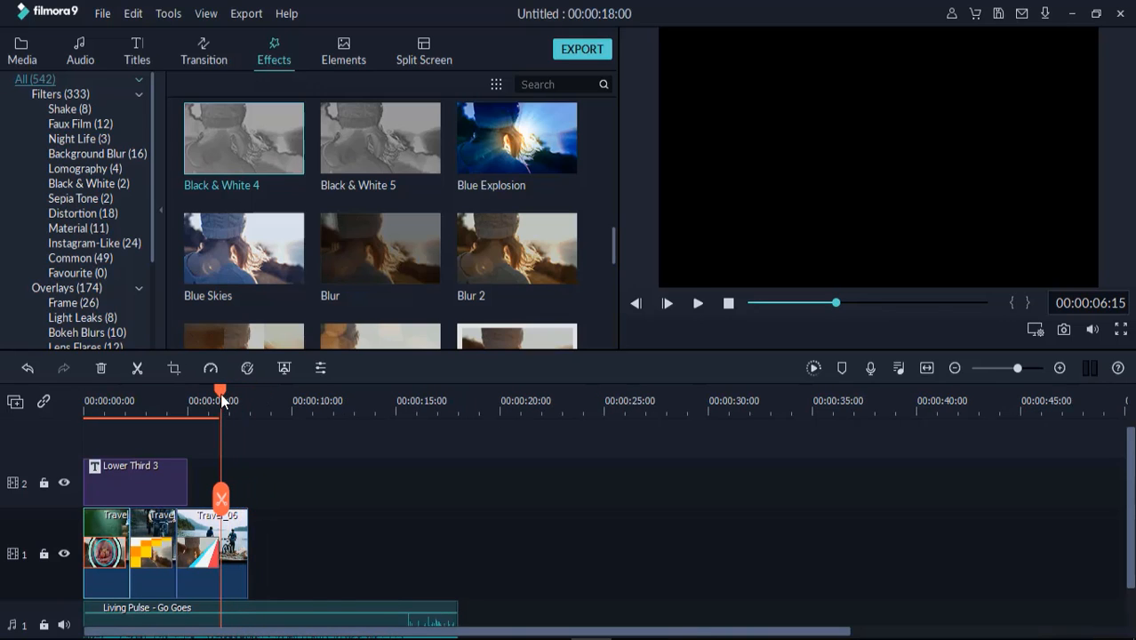
Enlarge the timeline around the video clips and scrub to 00:00:05:03 to inspect the transition into Travel_06.
{"action": "left_click", "coordinate": [1060, 368]}
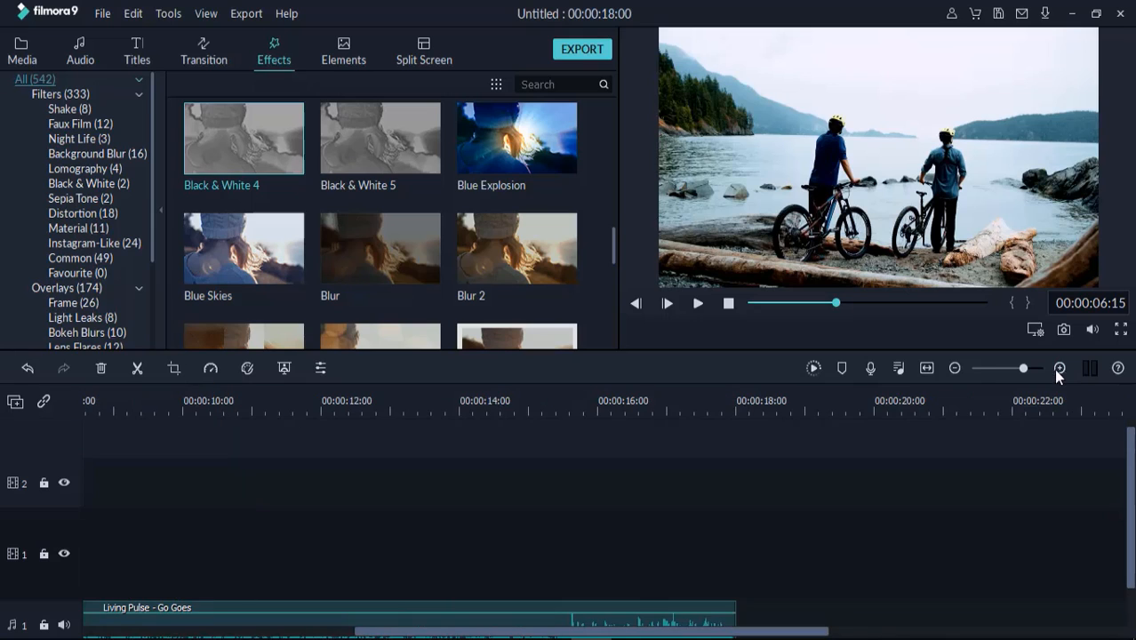
{"action": "left_click_drag", "start_coordinate": [380, 633], "coordinate": [64, 623]}
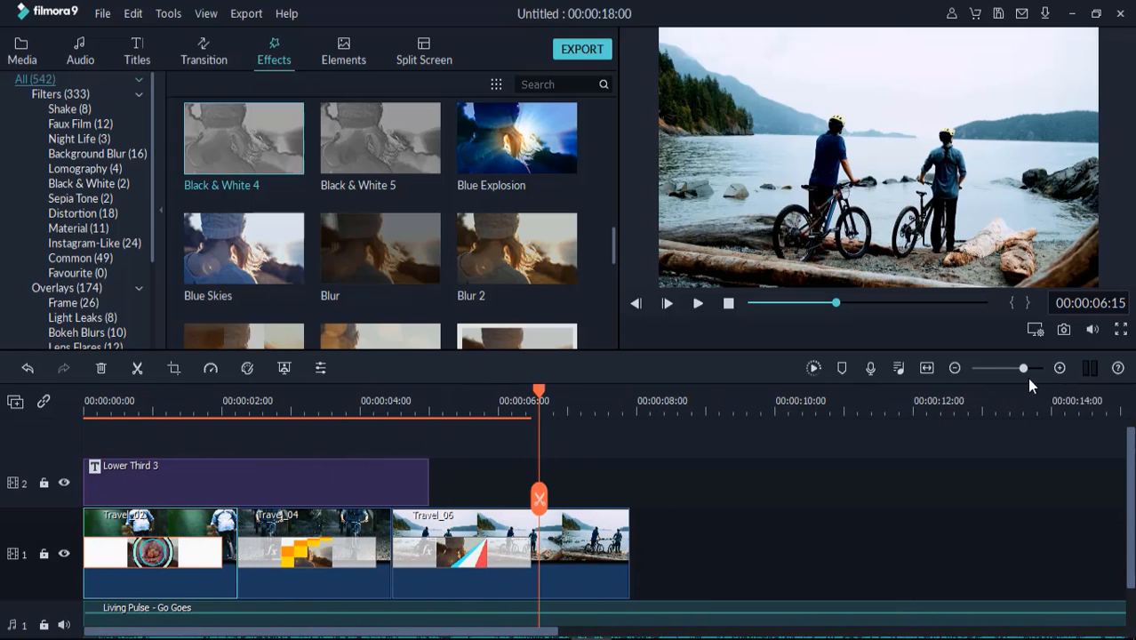
{"action": "left_click_drag", "start_coordinate": [540, 391], "coordinate": [424, 391]}
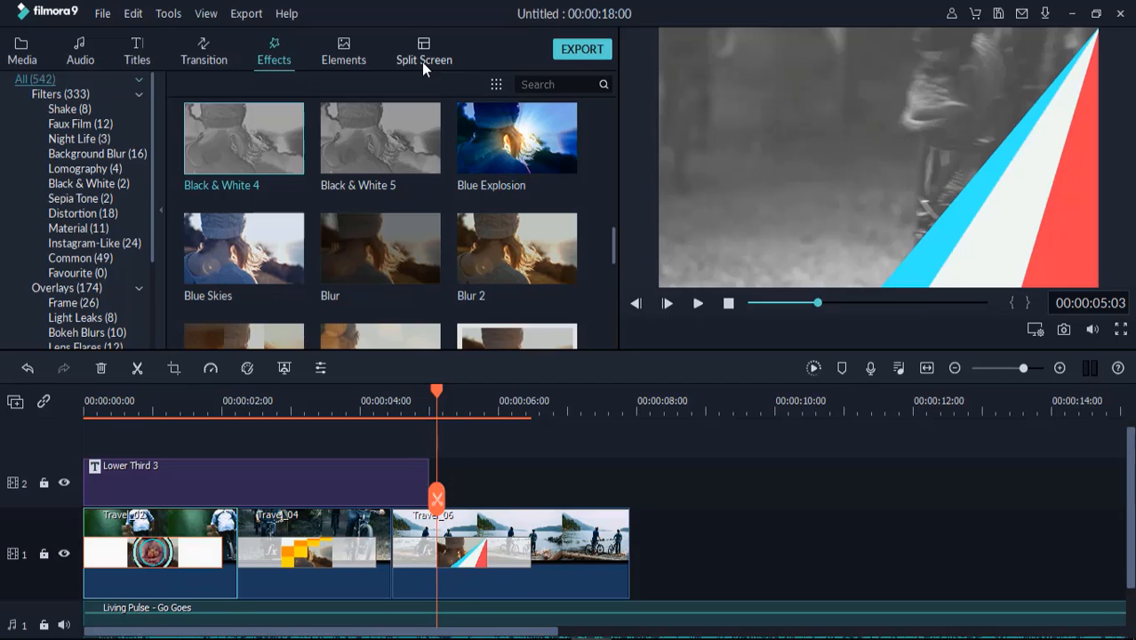
Find Element Motion Shape 6 in the elements library and insert it between Travel_02 and Travel_04 on video track 1.
{"action": "left_click", "coordinate": [352, 53]}
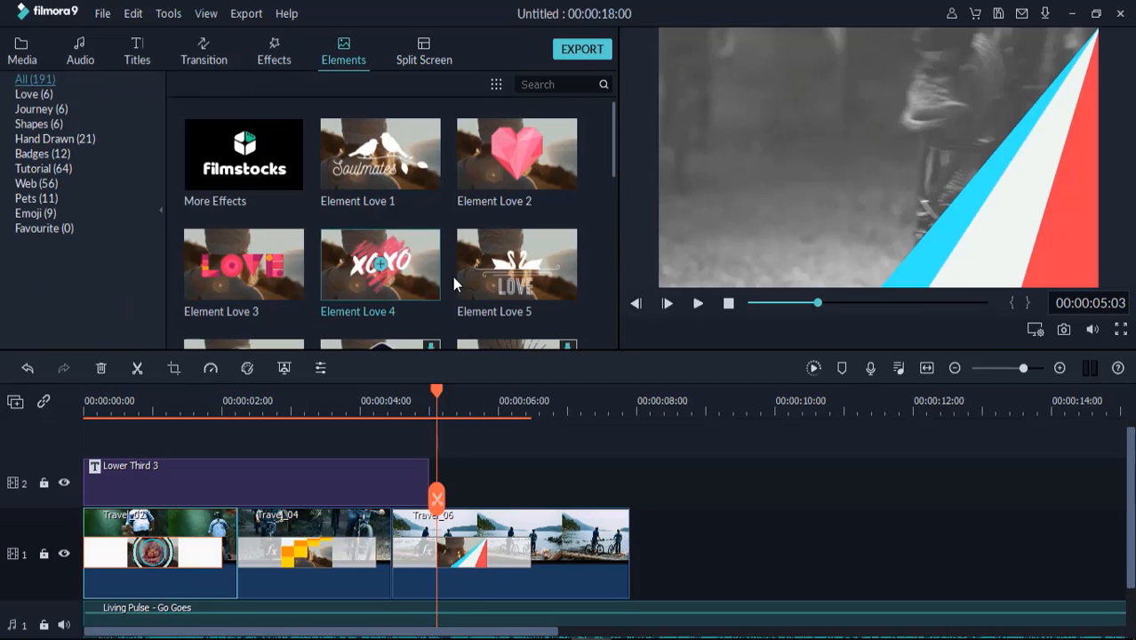
{"action": "scroll", "coordinate": [471, 250], "scroll_direction": "down", "scroll_amount": 3}
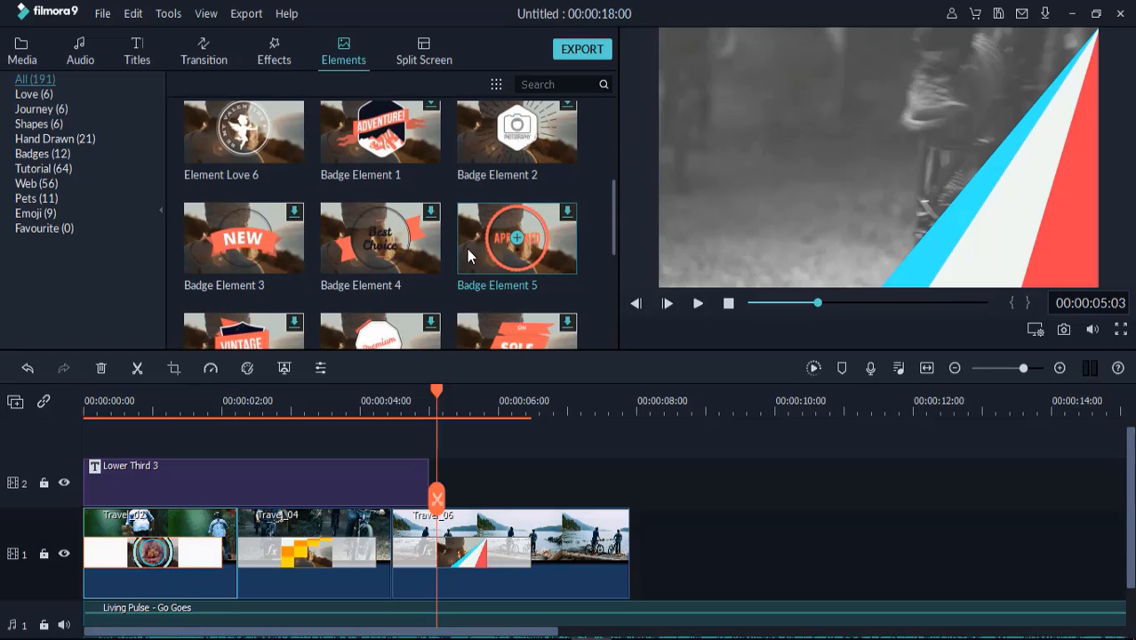
{"action": "scroll", "coordinate": [467, 254], "scroll_direction": "down", "scroll_amount": 3}
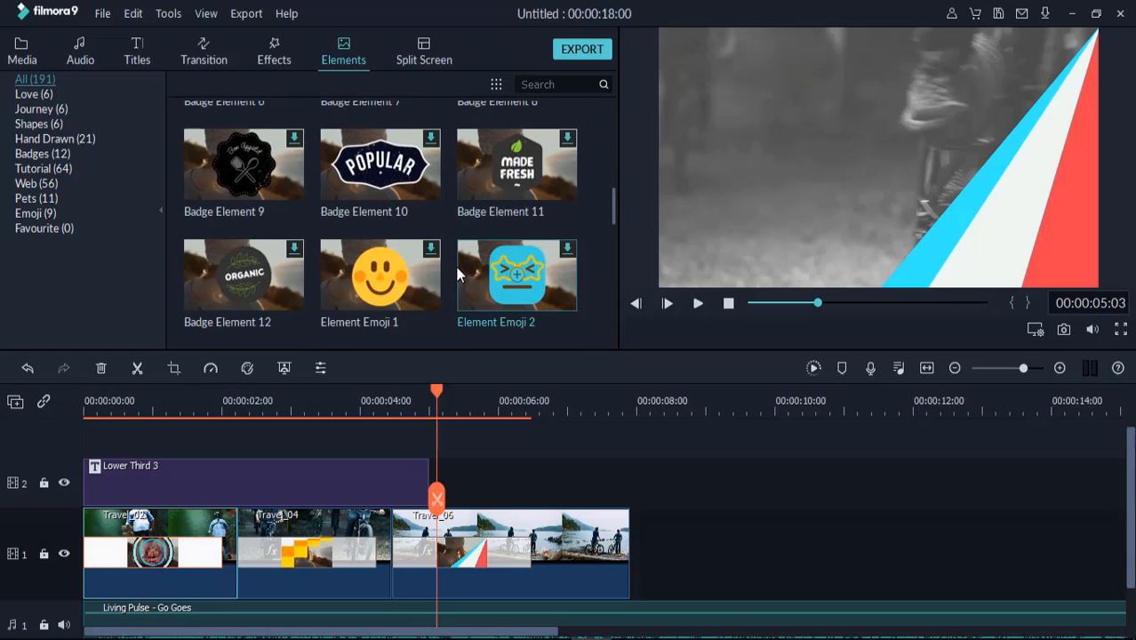
{"action": "scroll", "coordinate": [452, 282], "scroll_direction": "down", "scroll_amount": 5}
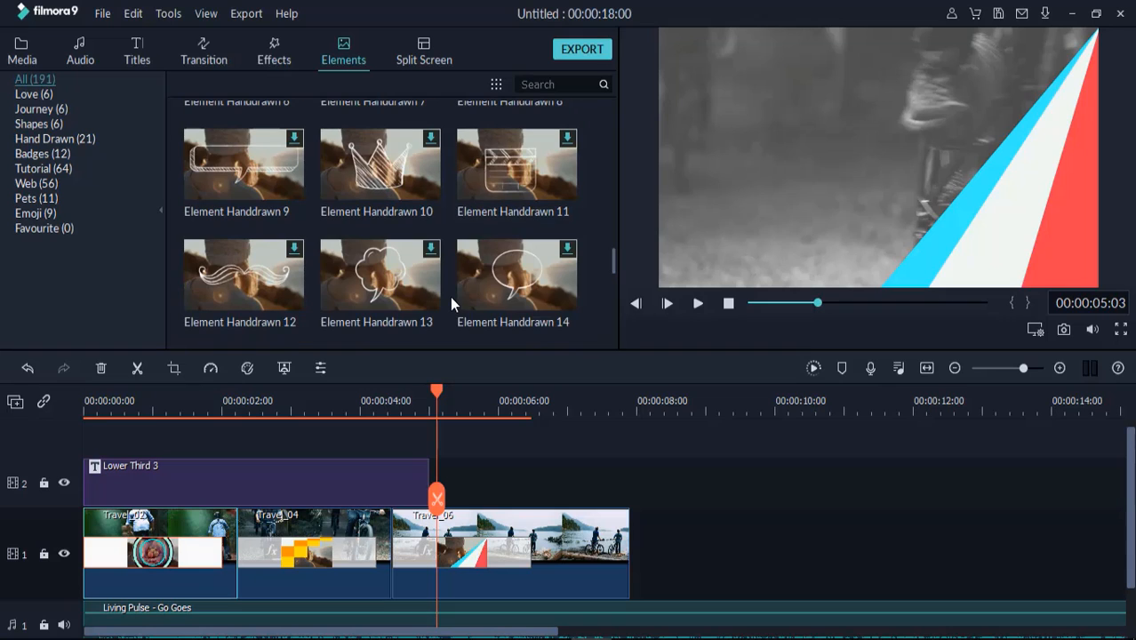
{"action": "scroll", "coordinate": [452, 303], "scroll_direction": "down", "scroll_amount": 10}
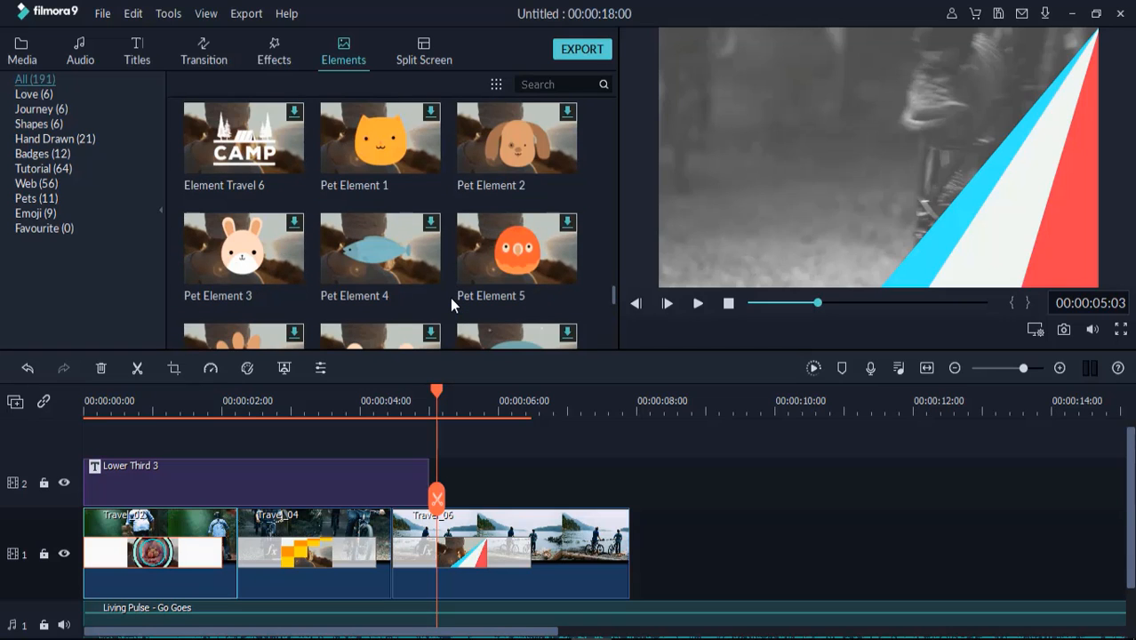
{"action": "scroll", "coordinate": [452, 302], "scroll_direction": "up", "scroll_amount": 3}
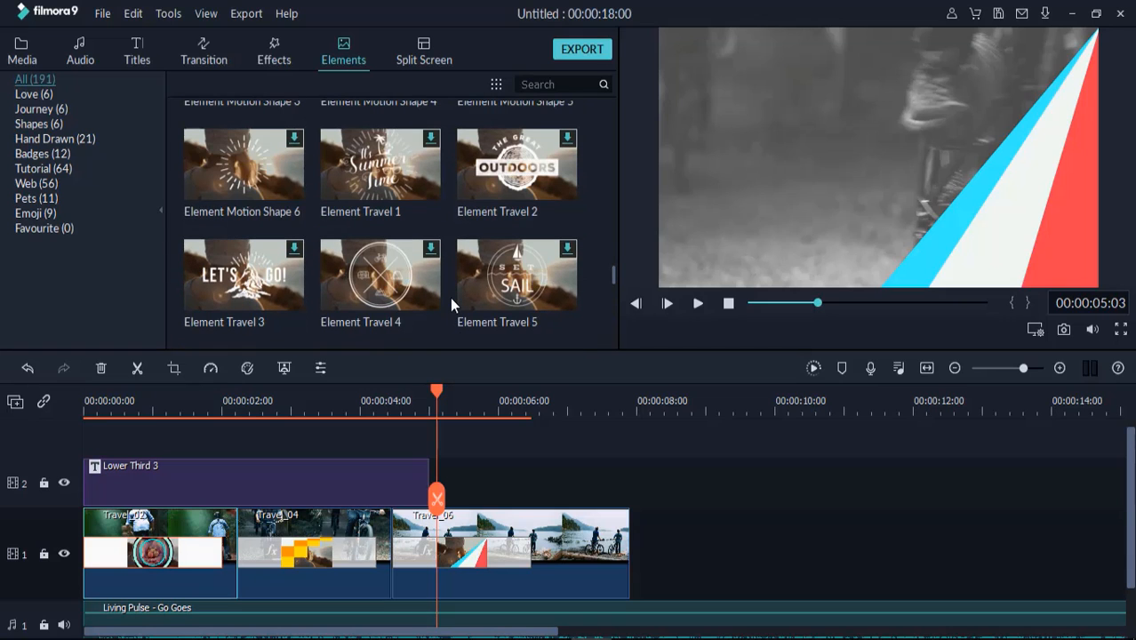
{"action": "left_click_drag", "start_coordinate": [216, 171], "coordinate": [248, 535]}
Scrub to 00:00:01:21, play the project from the beginning to preview the inserted motion shape, and stop playback.
{"action": "left_click_drag", "start_coordinate": [223, 481], "coordinate": [228, 401]}
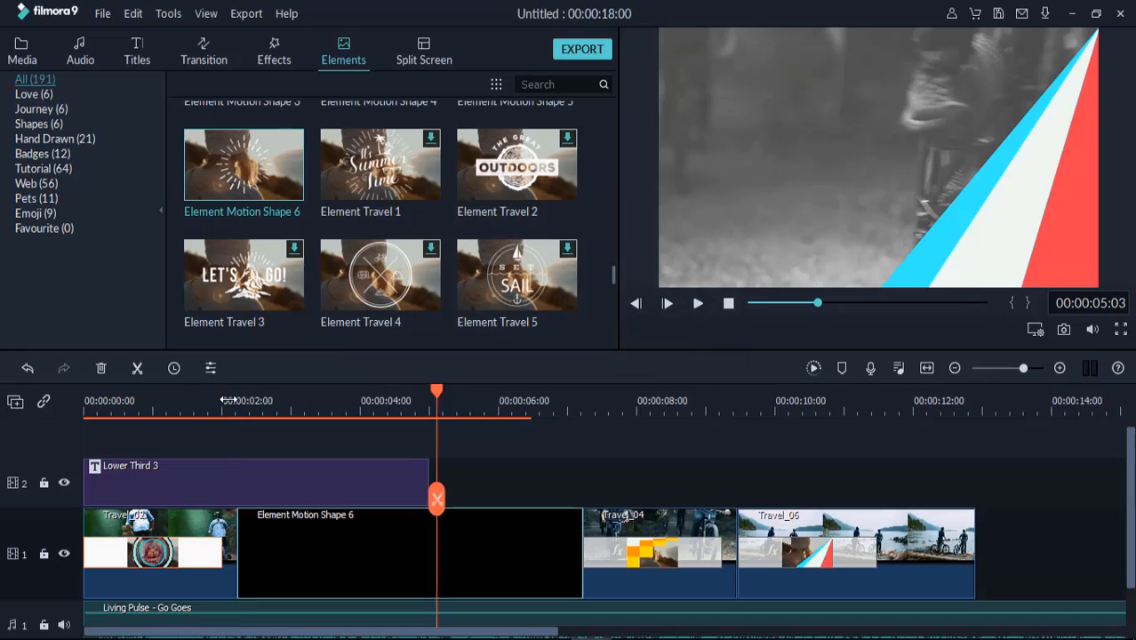
{"action": "left_click", "coordinate": [210, 400]}
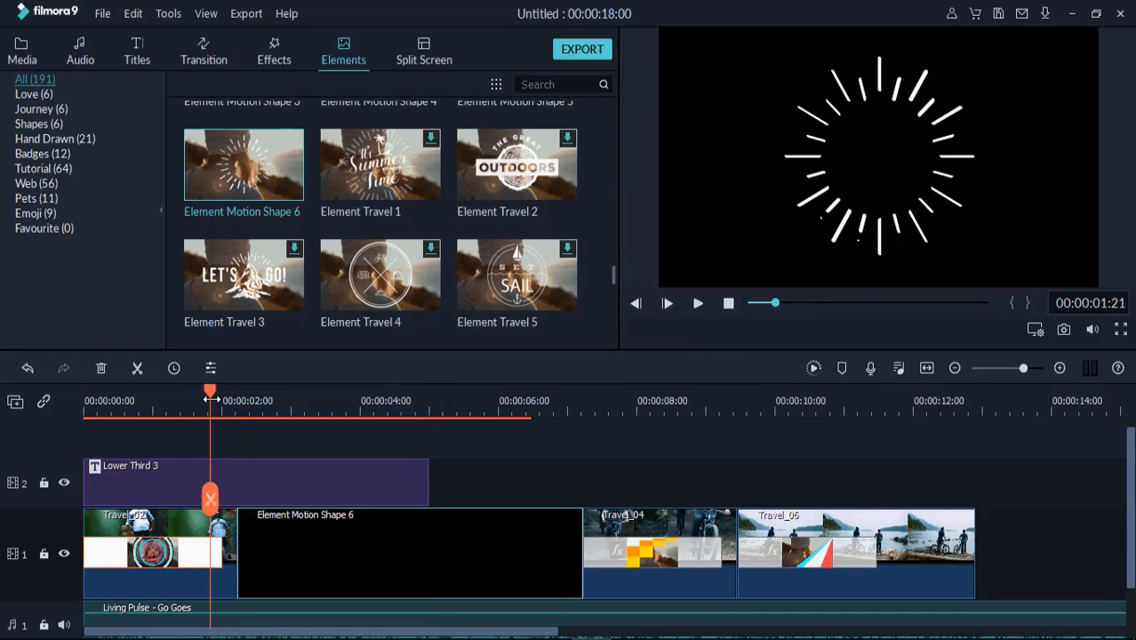
{"action": "left_click", "coordinate": [728, 305]}
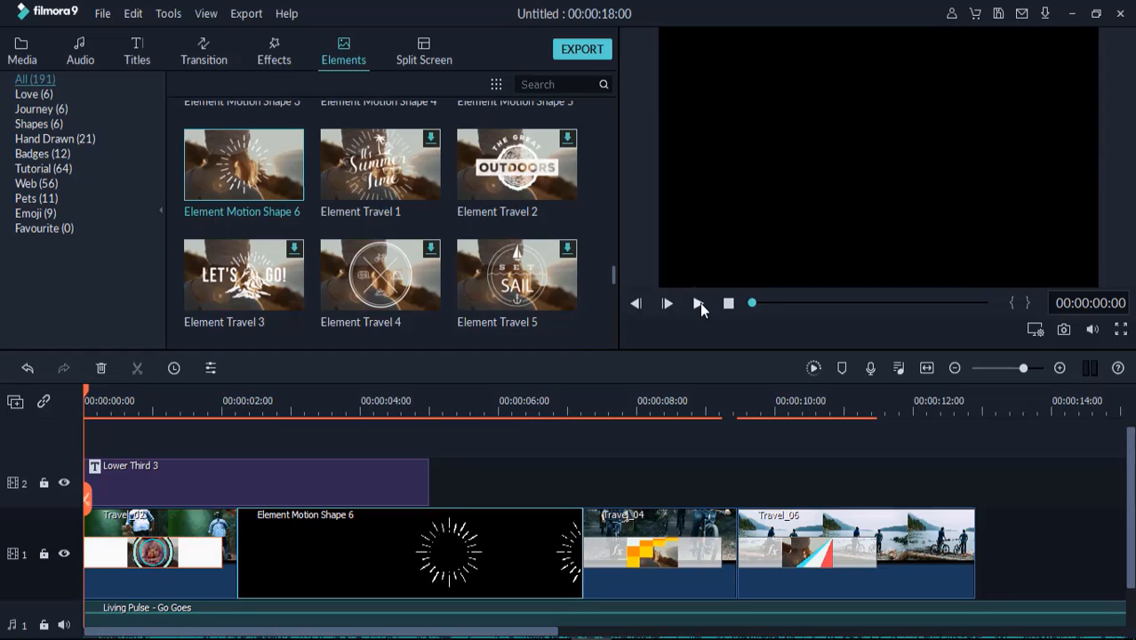
{"action": "left_click", "coordinate": [700, 304]}
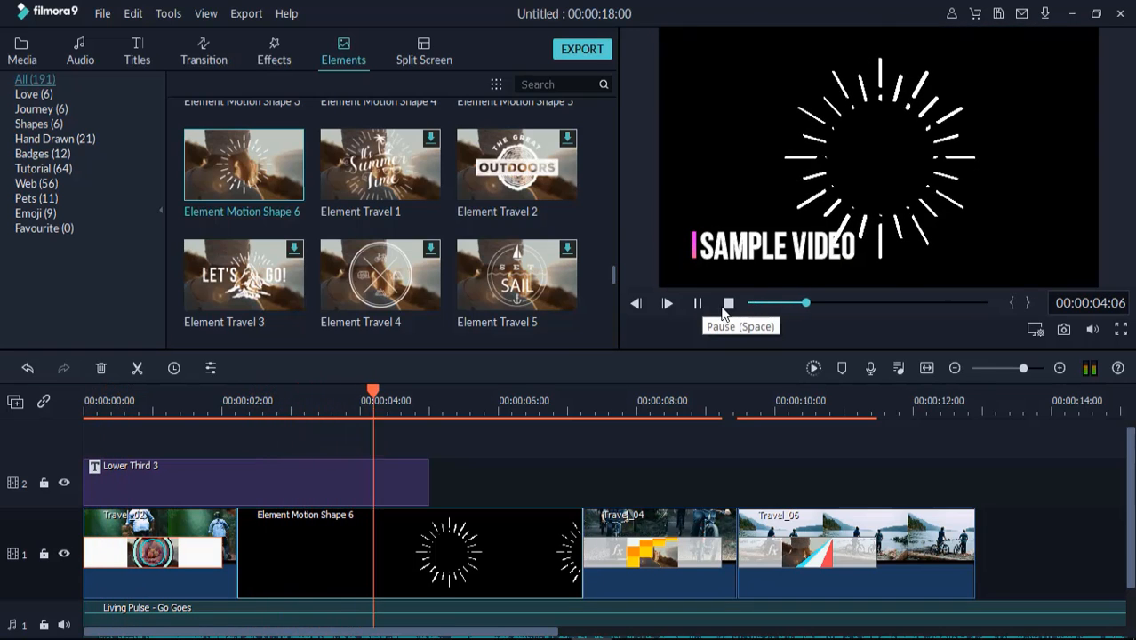
{"action": "left_click", "coordinate": [729, 304]}
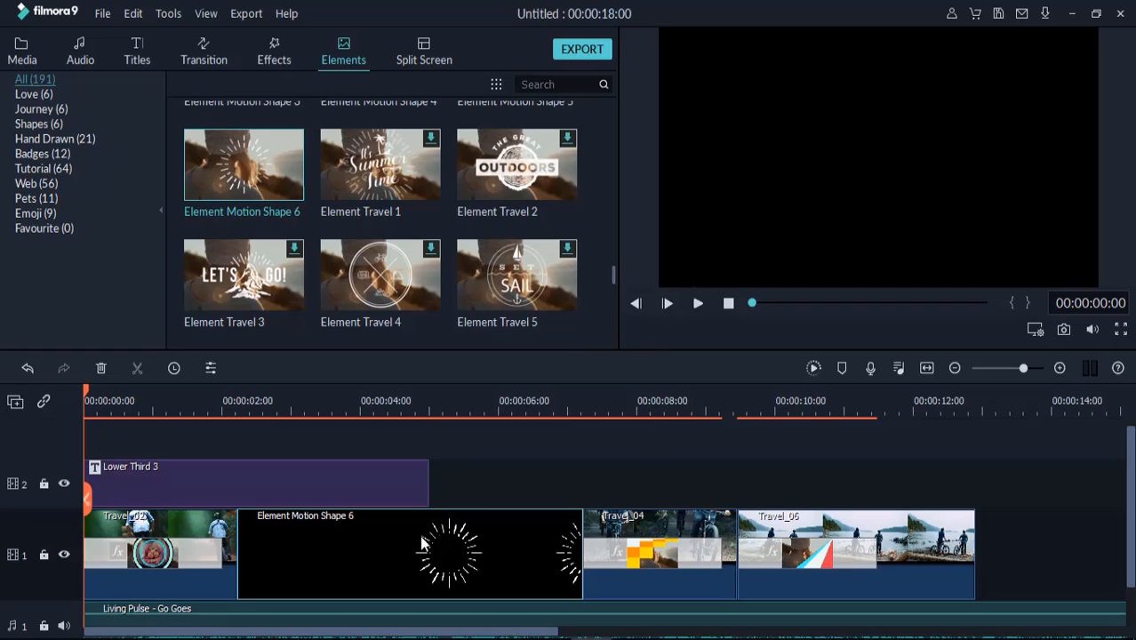
Delete the Element Motion Shape 6 clip from video track 1.
{"action": "right_click", "coordinate": [420, 535]}
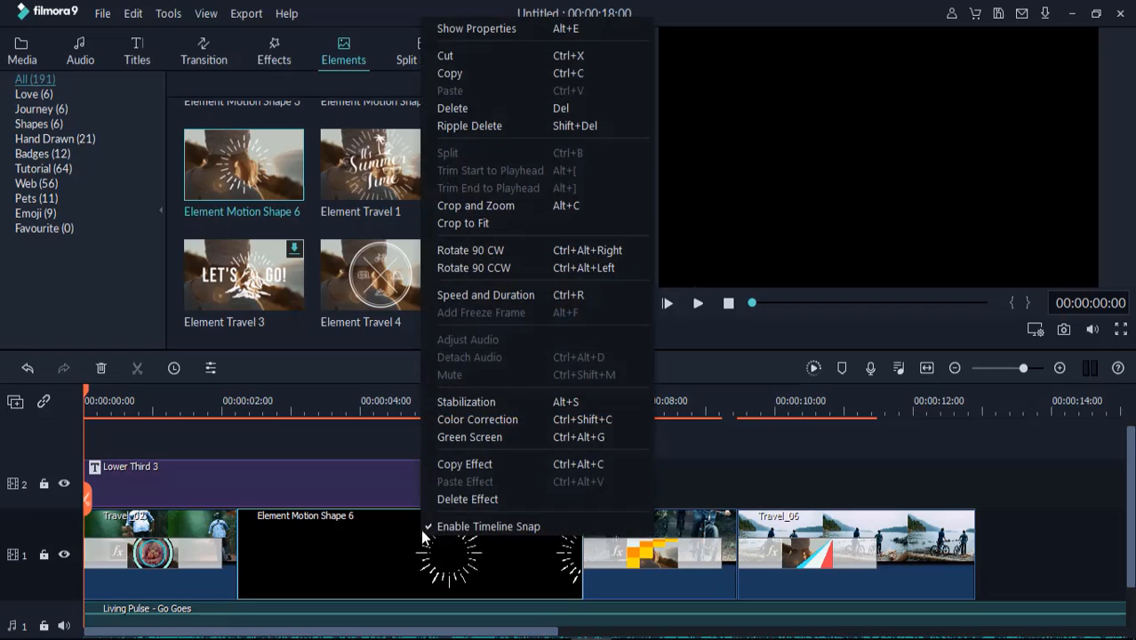
{"action": "left_click", "coordinate": [475, 107]}
{"action": "scroll", "coordinate": [268, 526], "scroll_direction": "down", "scroll_amount": 2}
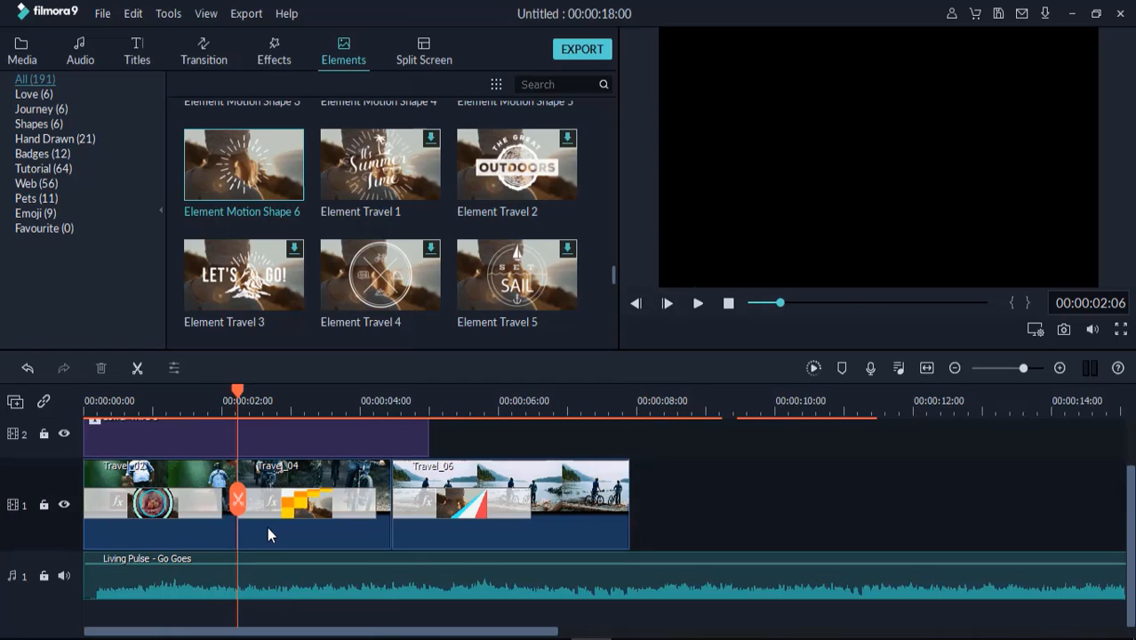
Add a third video track to the timeline above the Lower Third 3 title.
{"action": "scroll", "coordinate": [268, 528], "scroll_direction": "up", "scroll_amount": 2}
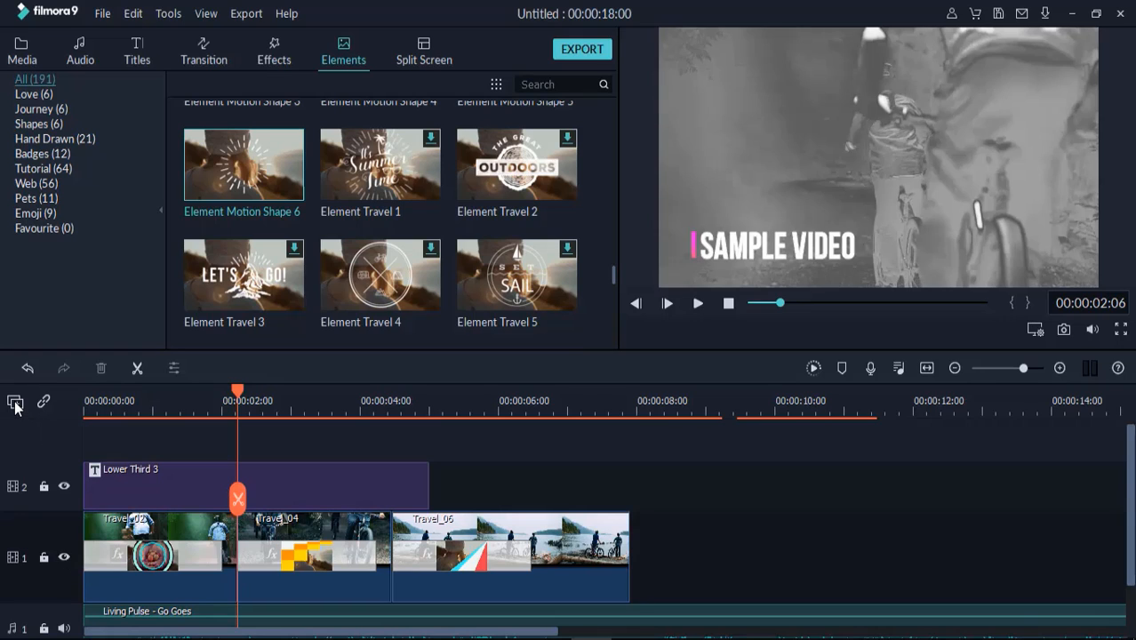
{"action": "left_click", "coordinate": [15, 405]}
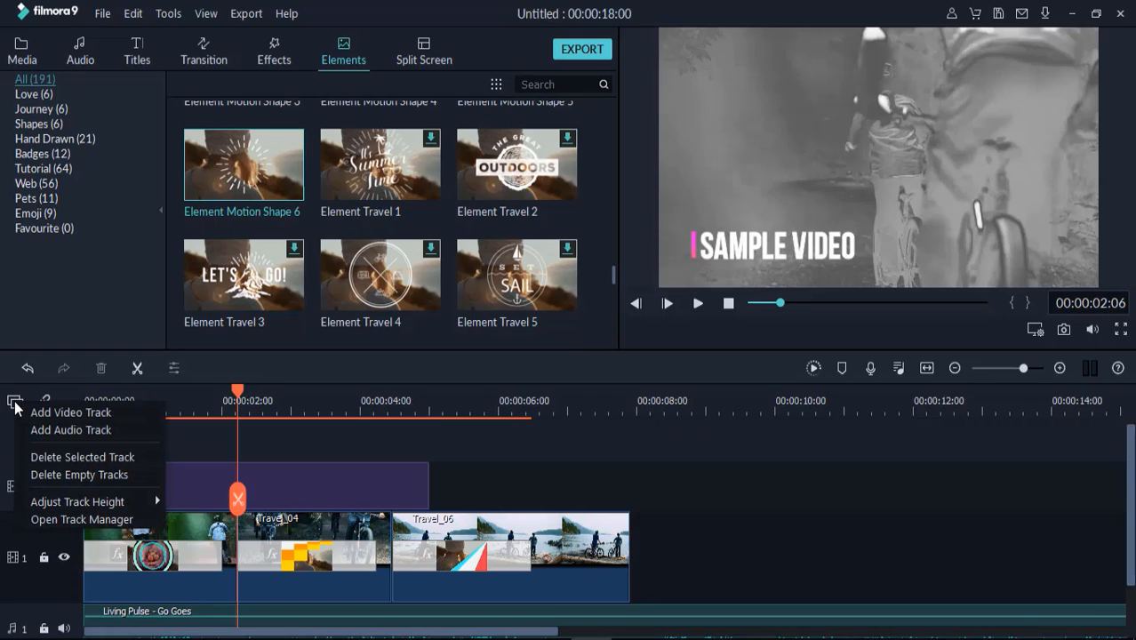
{"action": "left_click", "coordinate": [59, 413]}
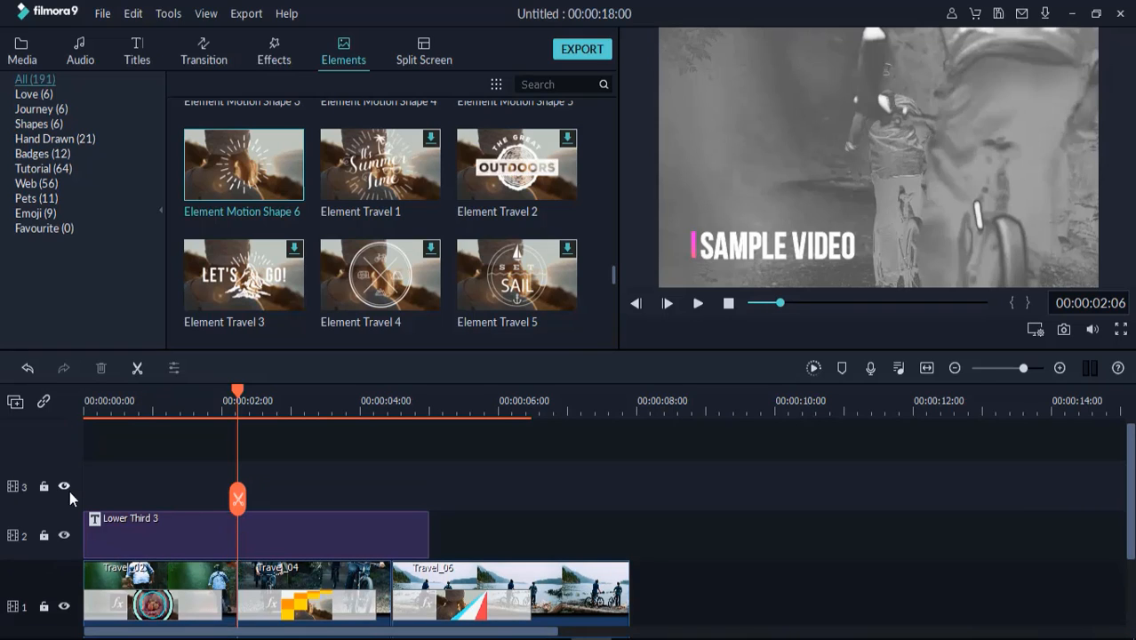